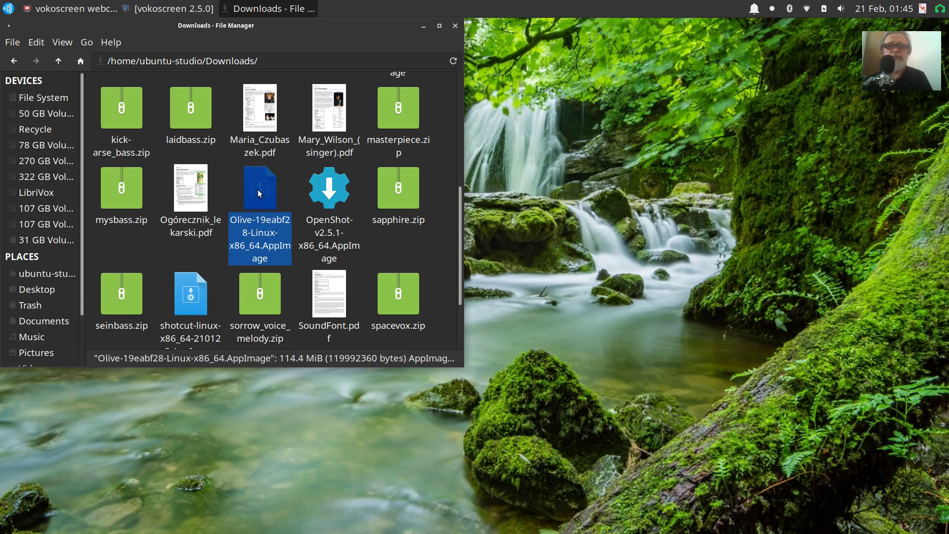
# Step: Check in the Olive AppImage's file properties whether it is allowed to run as a program
pyautogui.rightClick(259, 193)
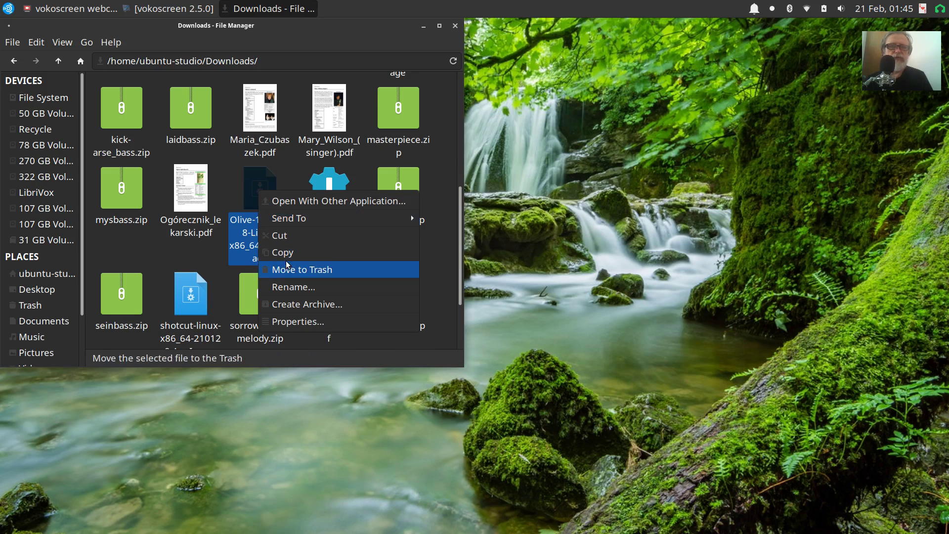
pyautogui.click(298, 321)
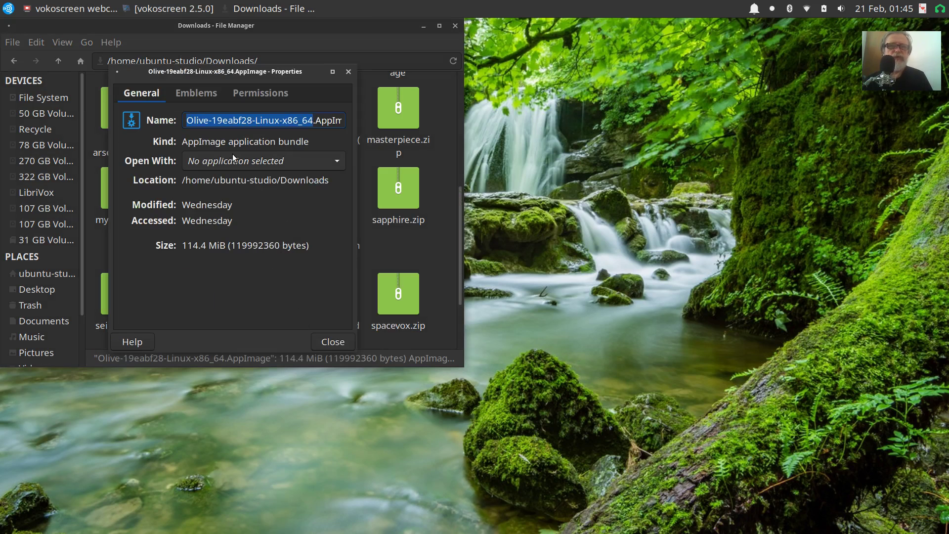
pyautogui.click(248, 94)
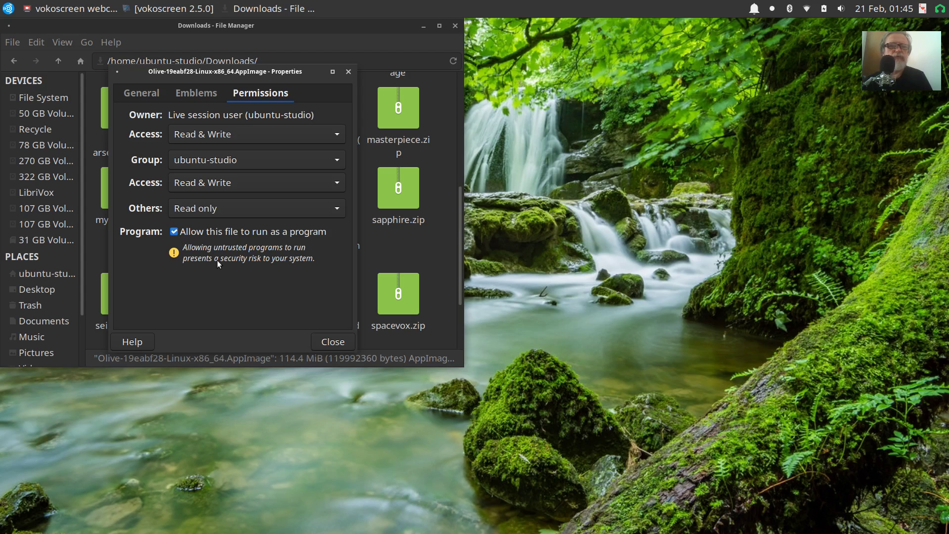
pyautogui.click(328, 342)
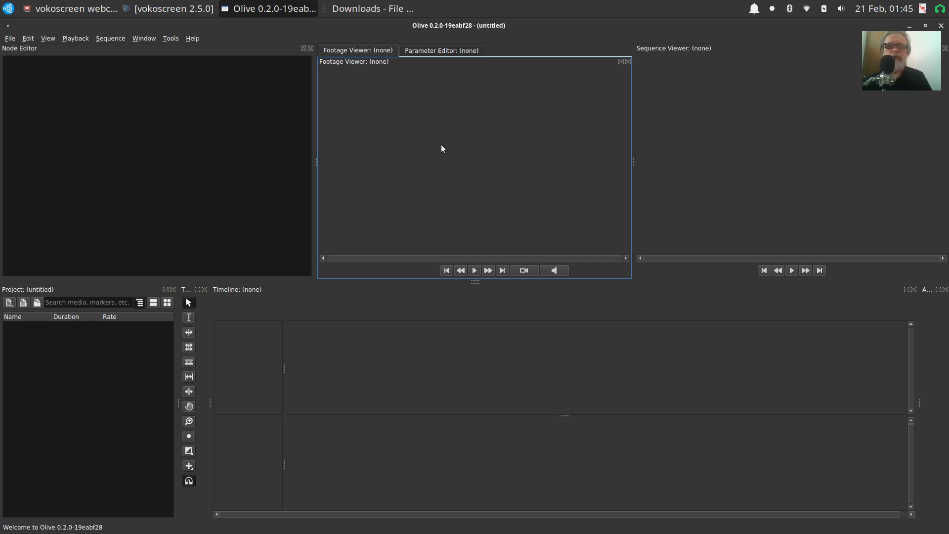
# Step: View Olive's version and licence information, then dismiss it
pyautogui.click(192, 38)
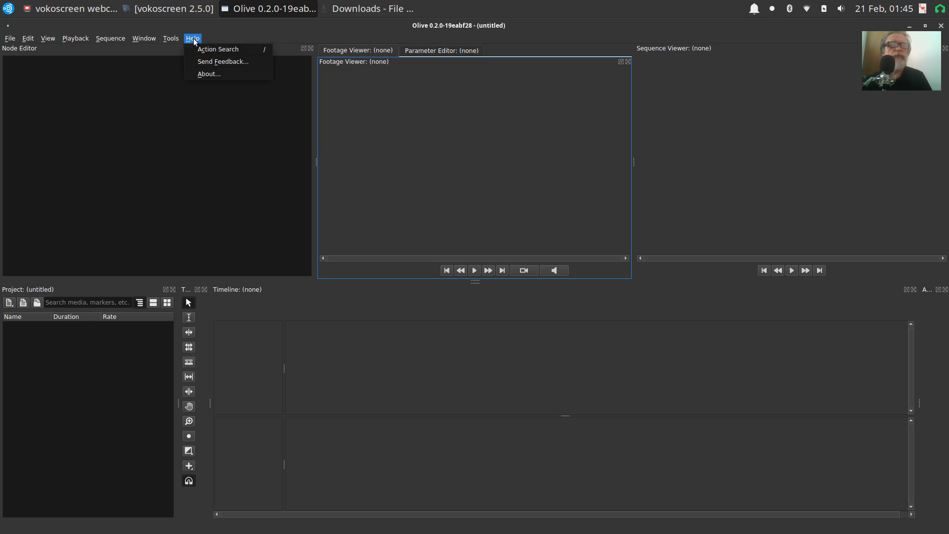
pyautogui.click(209, 74)
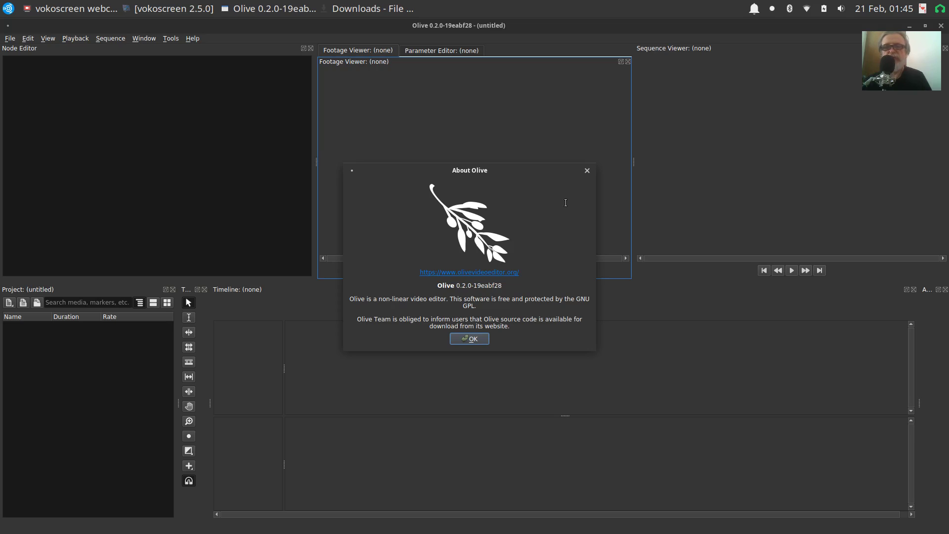
pyautogui.click(587, 171)
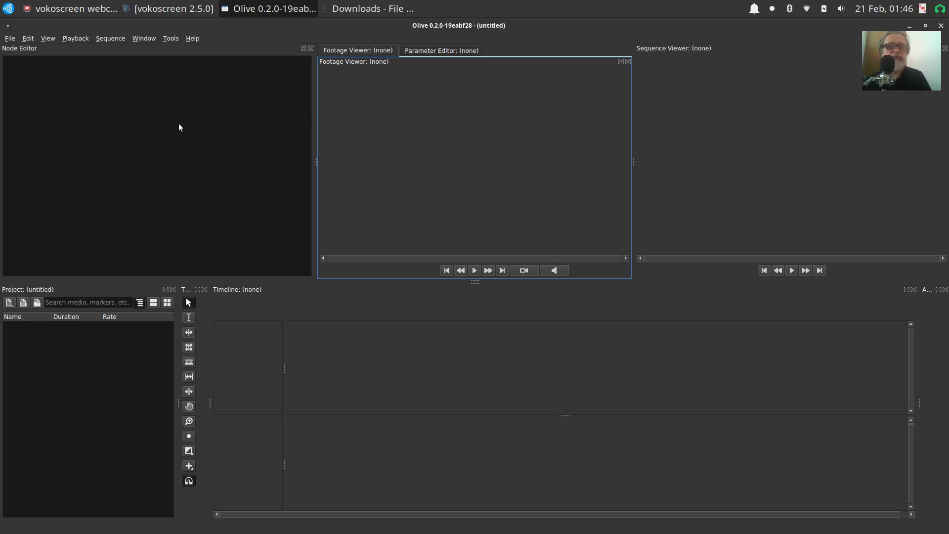
# Step: Review the General, Appearance, Behavior, Disk, Audio and Keyboard preferences without changing anything
pyautogui.click(191, 43)
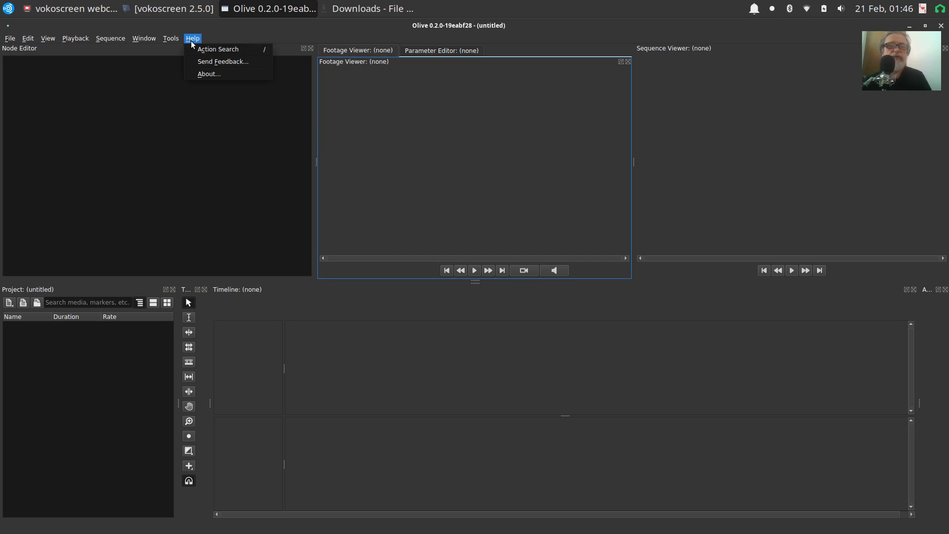
pyautogui.moveTo(179, 42)
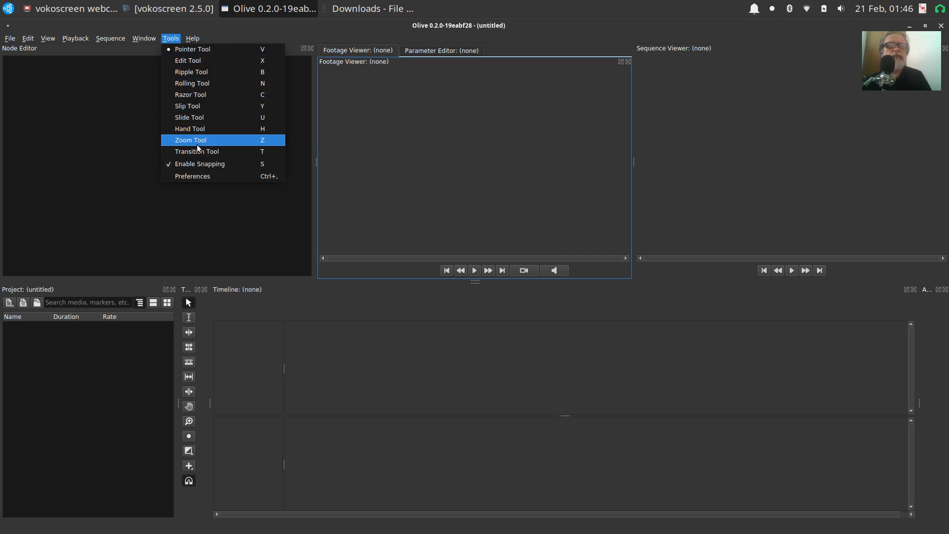
pyautogui.click(194, 176)
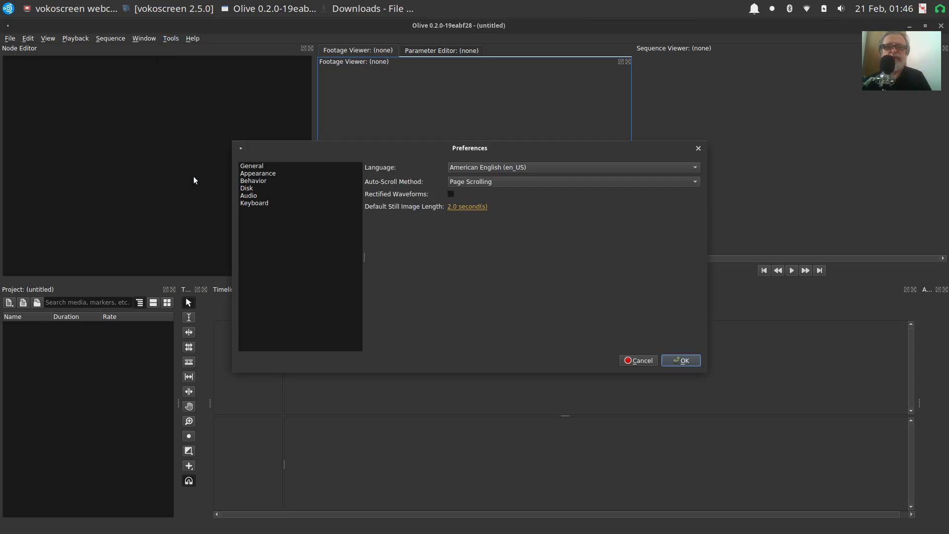
pyautogui.click(249, 168)
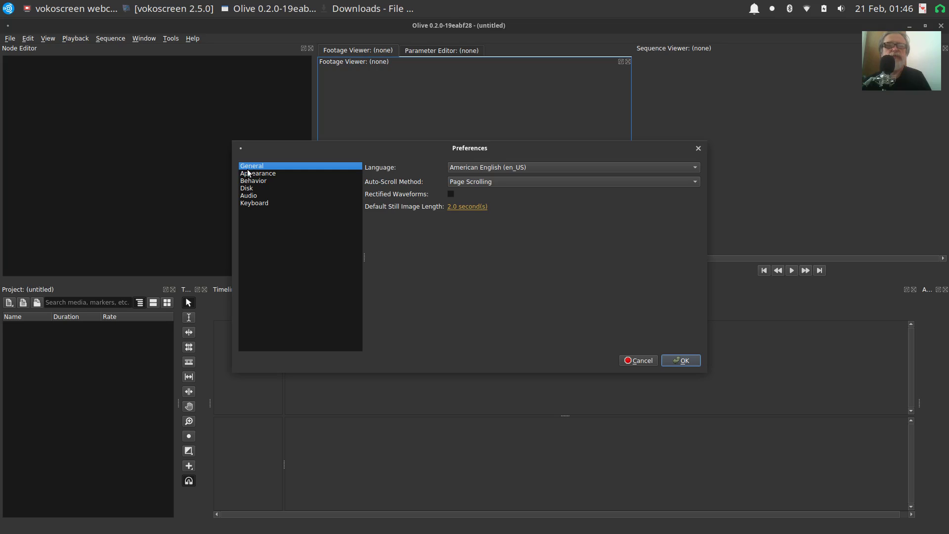
pyautogui.click(249, 174)
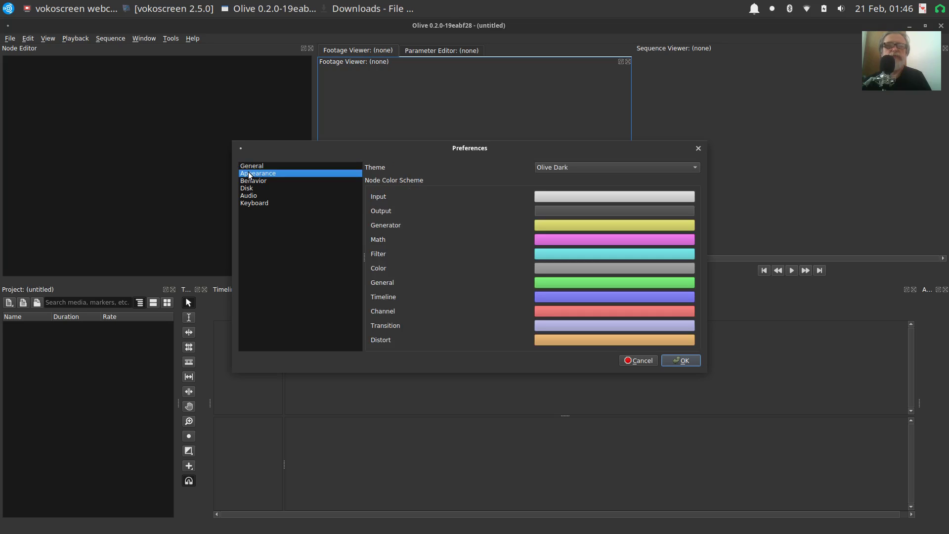
pyautogui.click(251, 181)
pyautogui.click(248, 188)
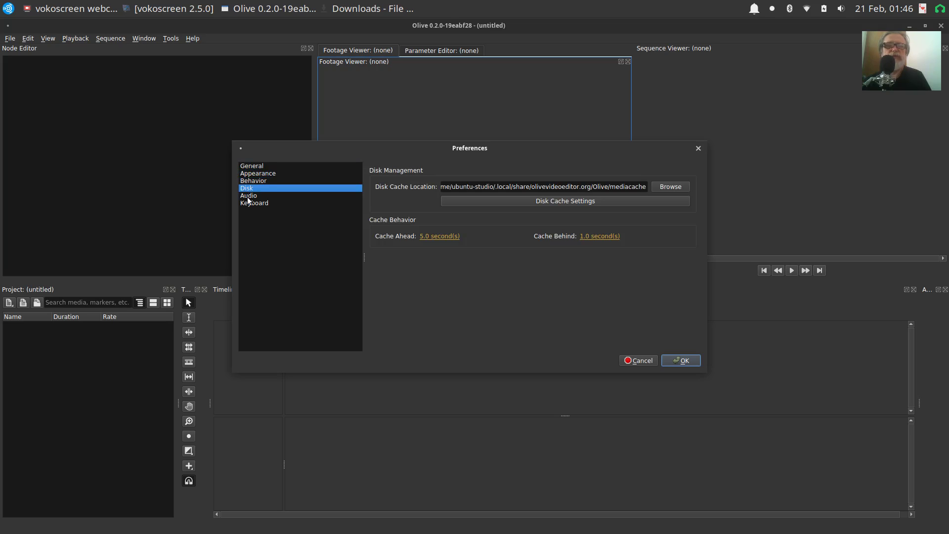
pyautogui.click(248, 196)
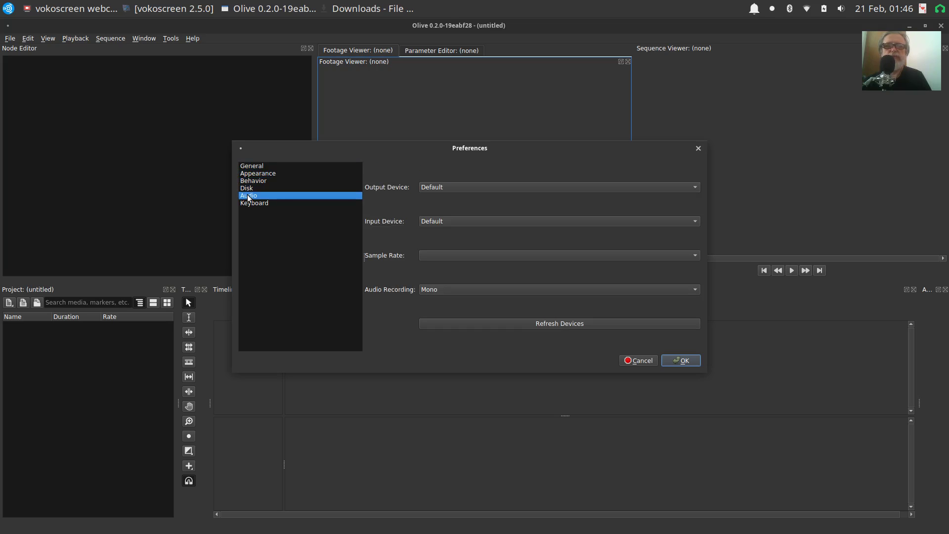
pyautogui.click(249, 203)
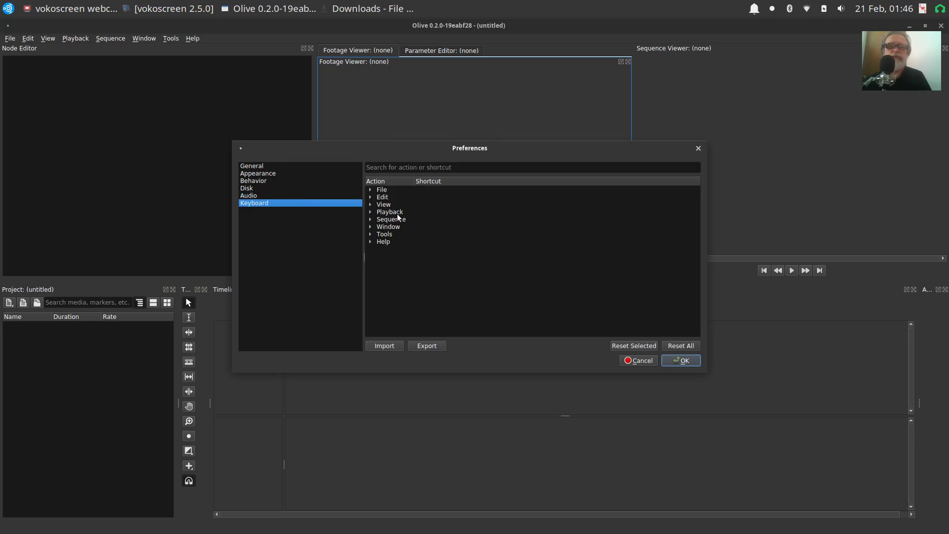
pyautogui.click(698, 147)
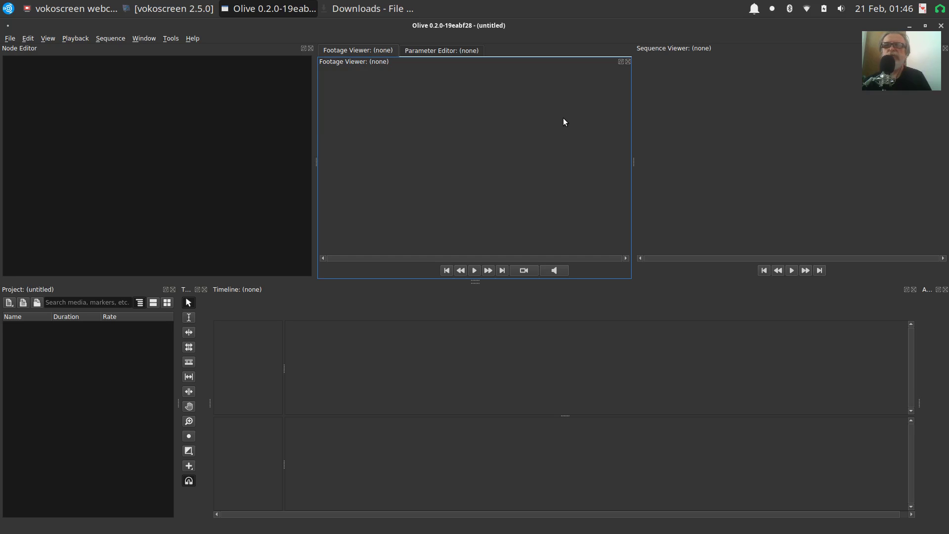
pyautogui.click(664, 123)
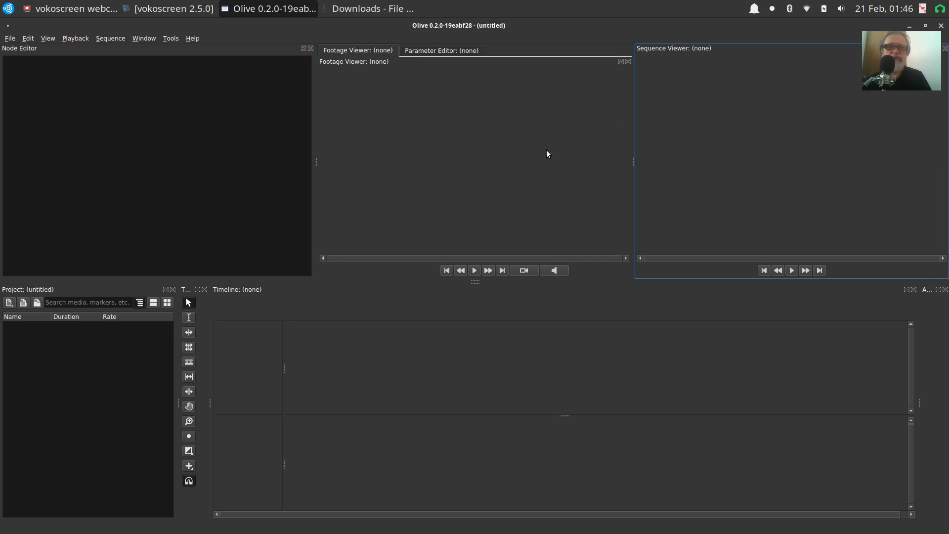
pyautogui.click(242, 195)
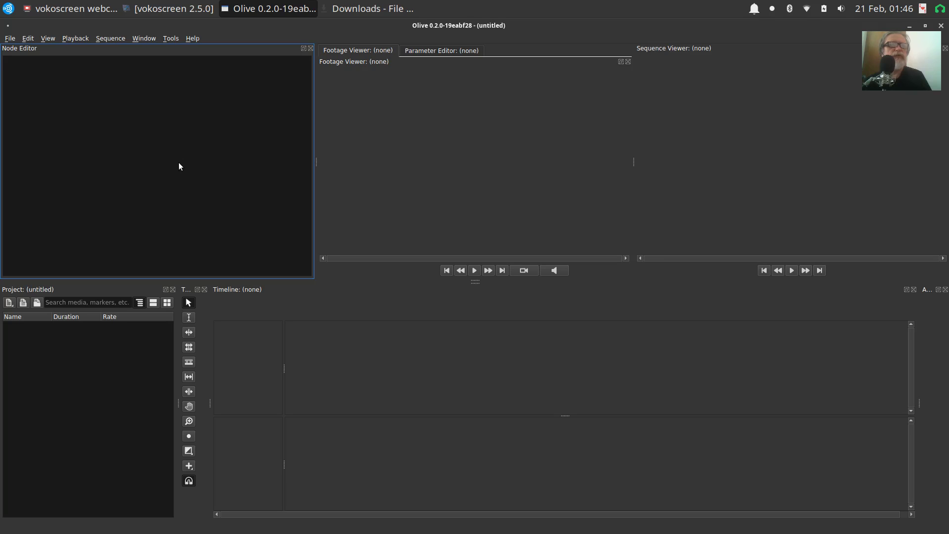
# Step: Save the untitled project as Olive_Test in the home folder's Videos directory
pyautogui.click(9, 39)
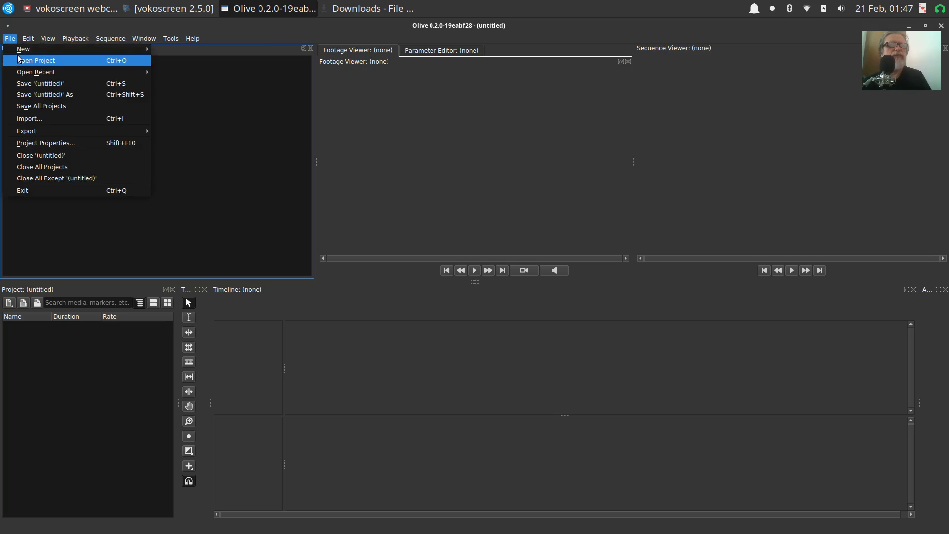
pyautogui.moveTo(20, 55)
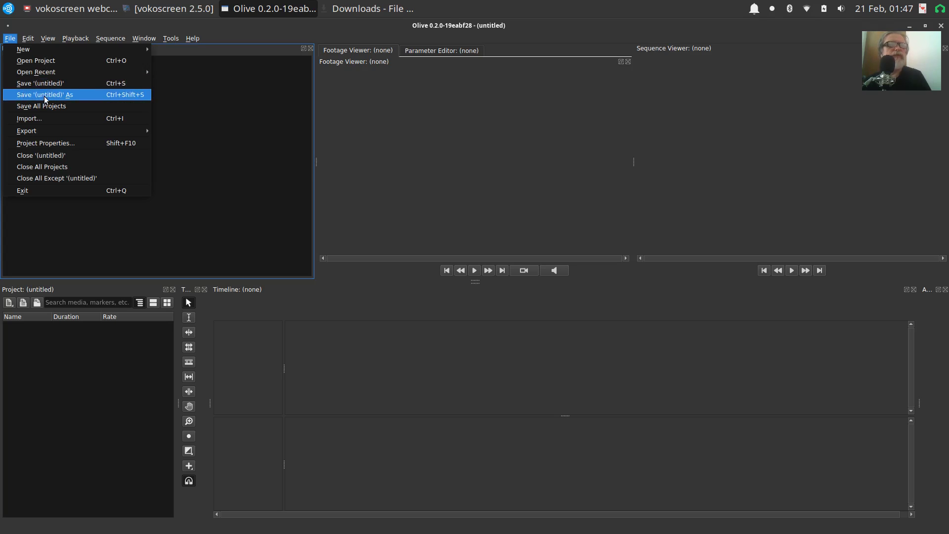
pyautogui.press('Escape')
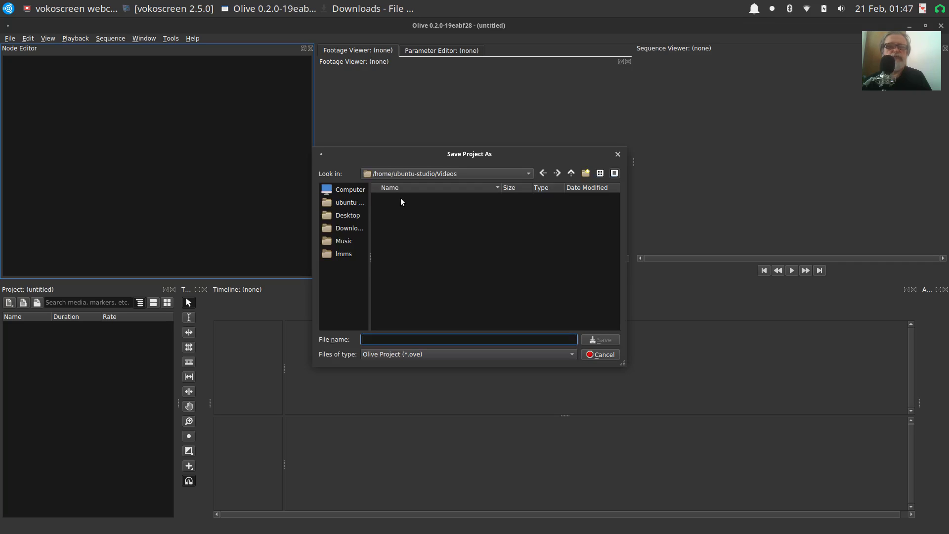
pyautogui.click(325, 206)
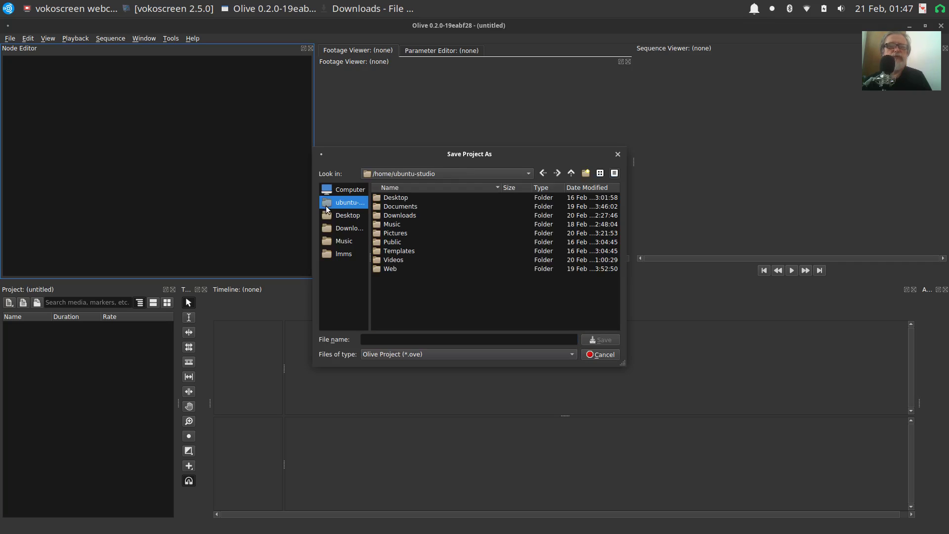
pyautogui.doubleClick(377, 260)
pyautogui.click(391, 335)
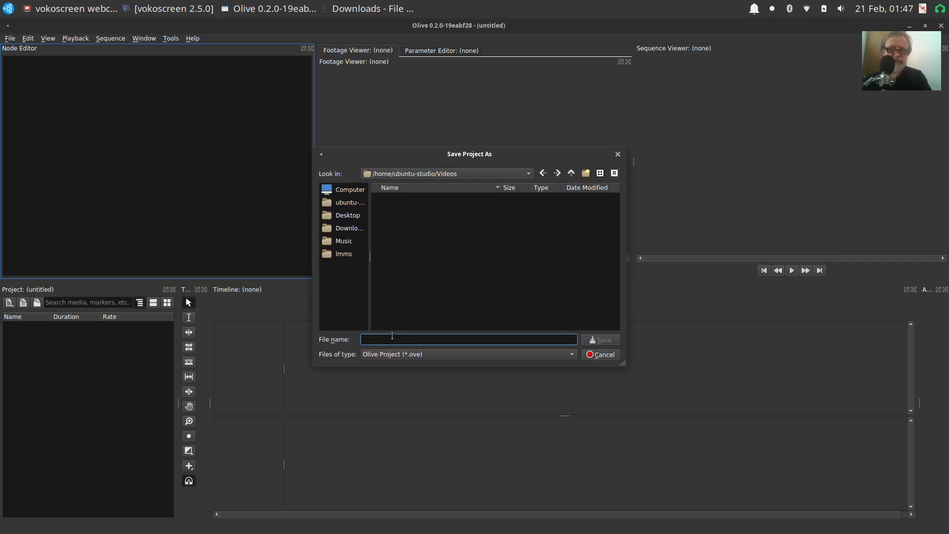
pyautogui.write('Ol')
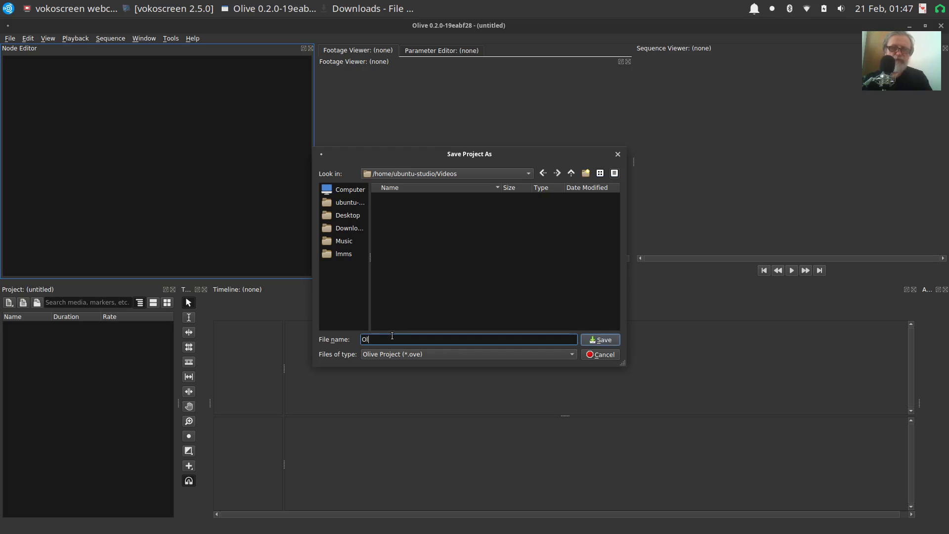
pyautogui.write('ive_Test')
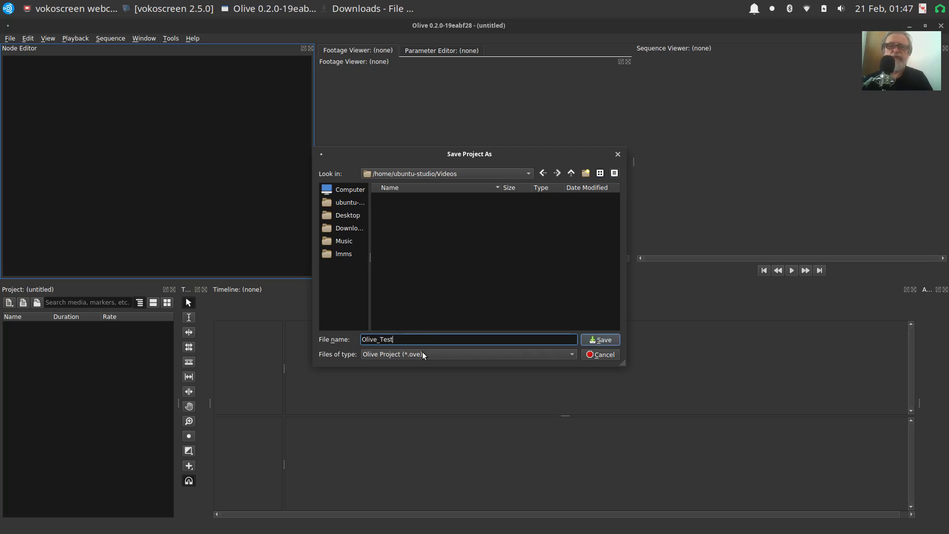
pyautogui.click(596, 340)
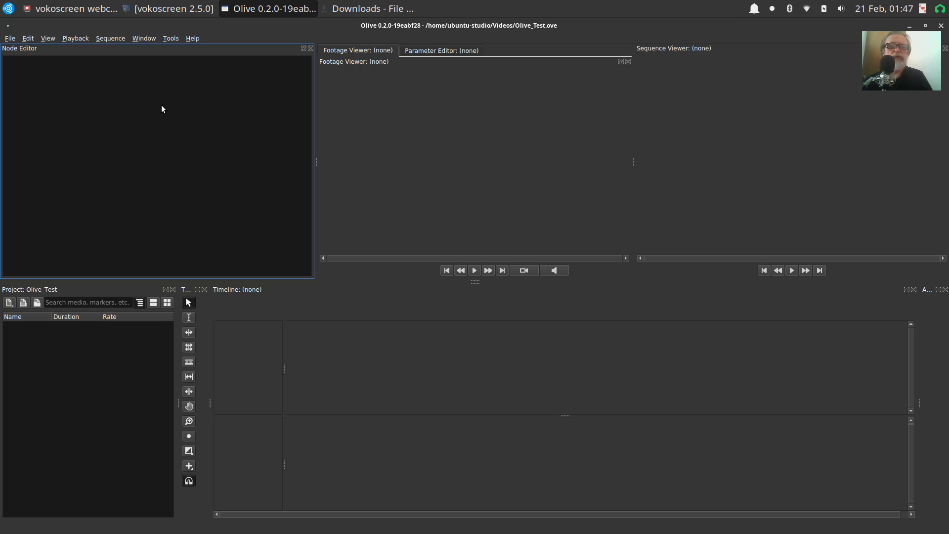
# Step: Try to open the properties of the empty timeline
pyautogui.click(366, 121)
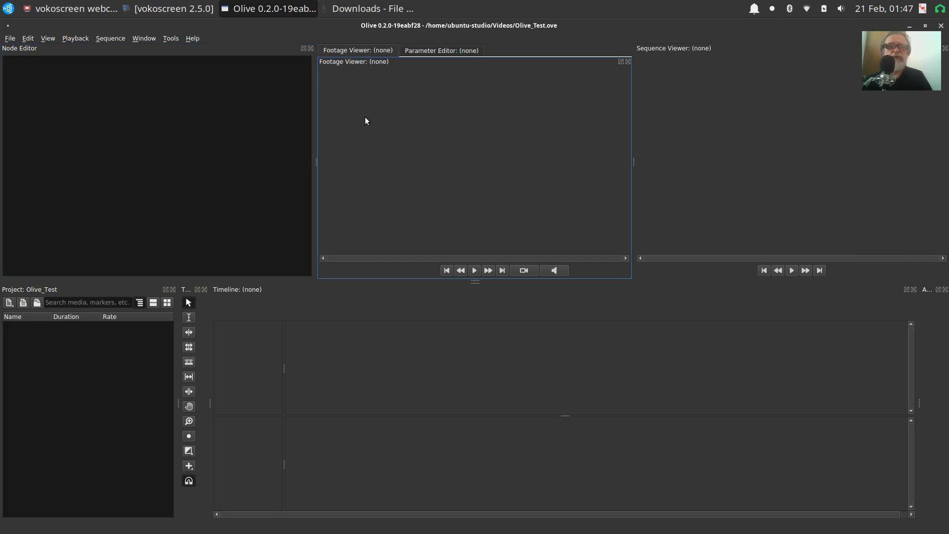
pyautogui.click(674, 156)
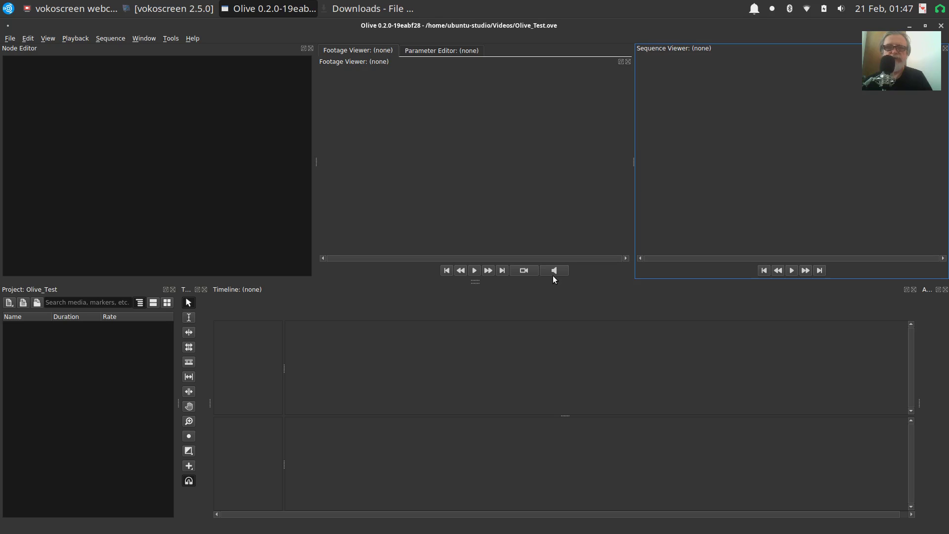
pyautogui.rightClick(363, 365)
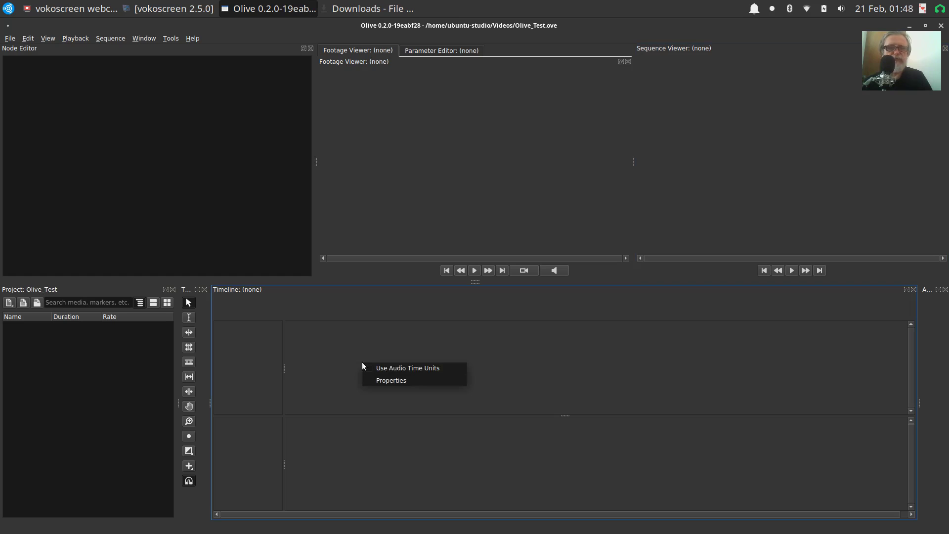
pyautogui.click(382, 381)
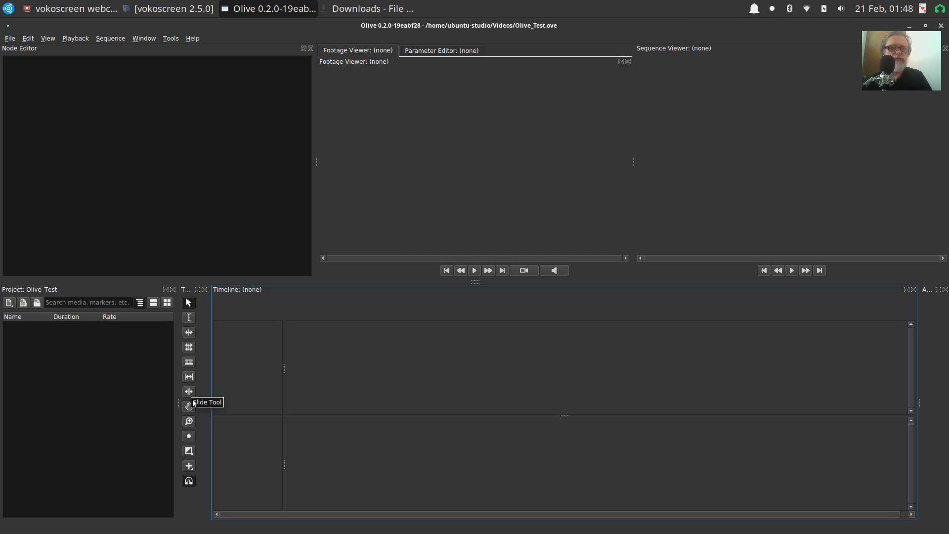
# Step: Try to add a Title clip to the empty timeline with the Add tool
pyautogui.click(189, 466)
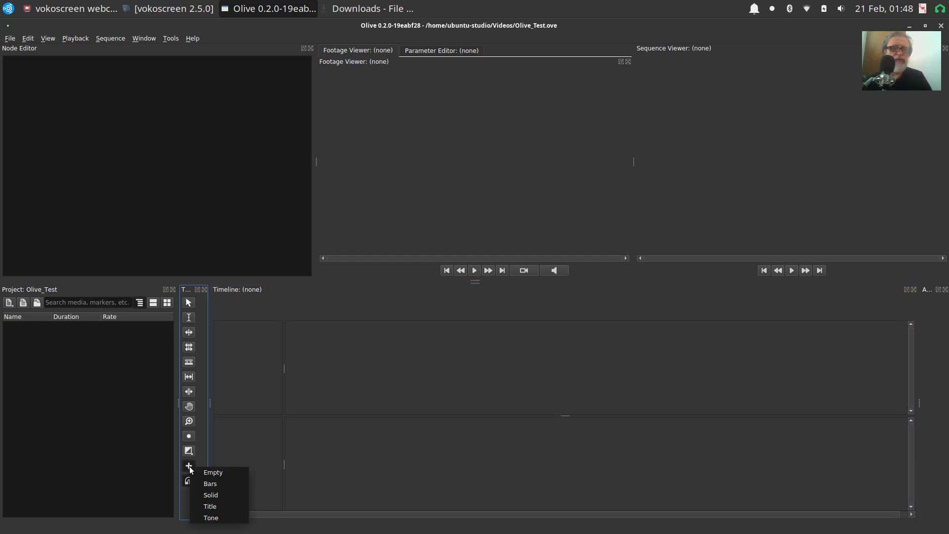
pyautogui.click(216, 507)
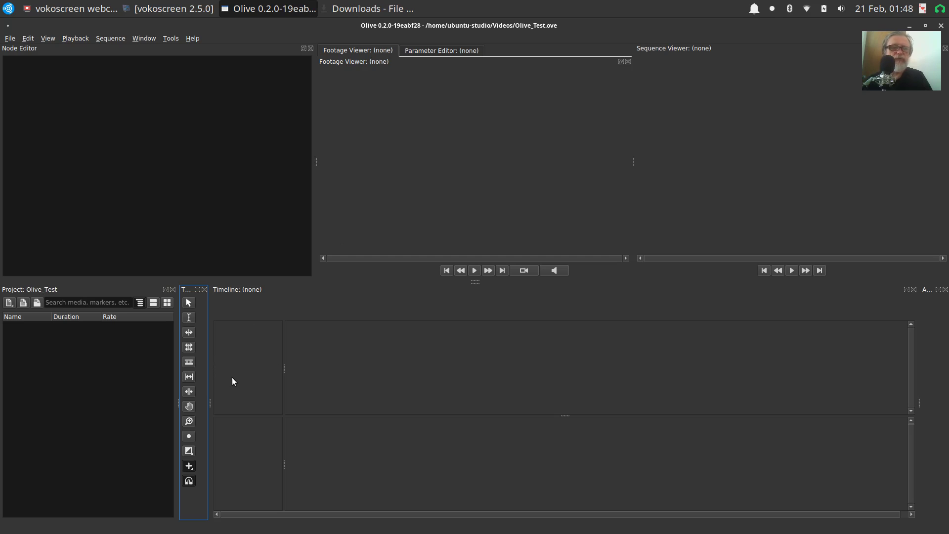
pyautogui.click(288, 373)
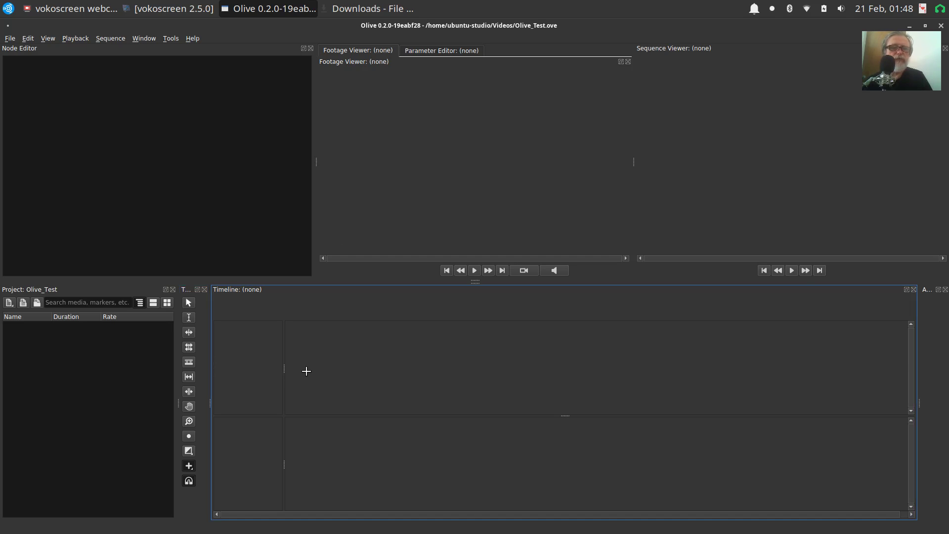
pyautogui.rightClick(307, 374)
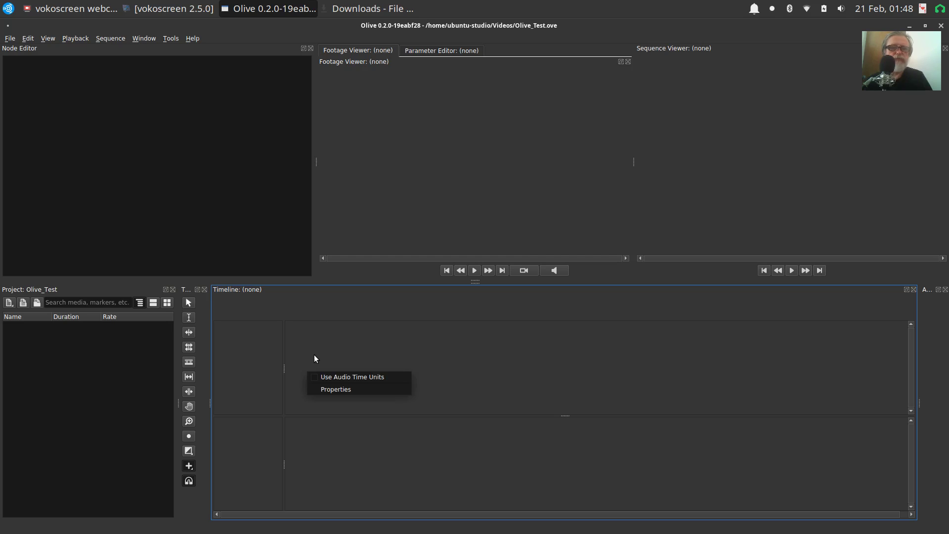
pyautogui.click(313, 355)
pyautogui.click(200, 144)
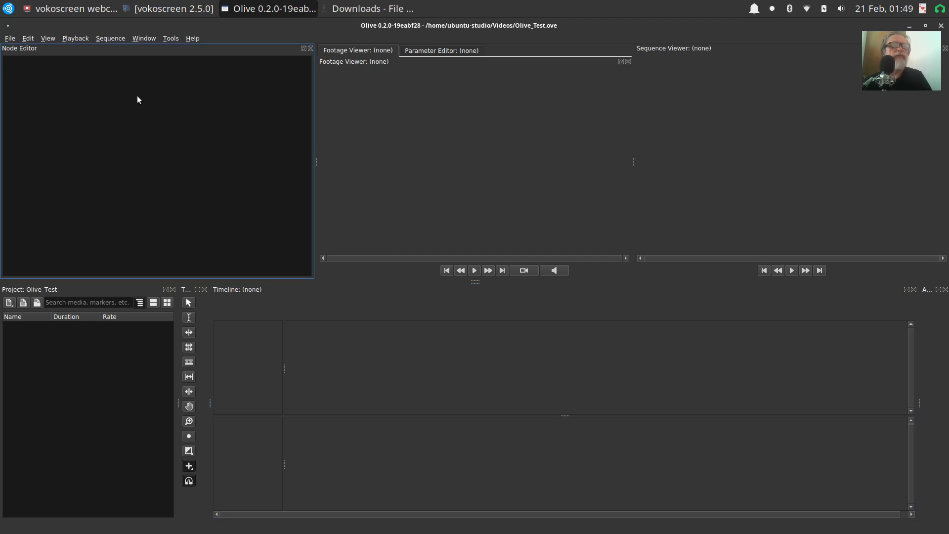
pyautogui.click(99, 41)
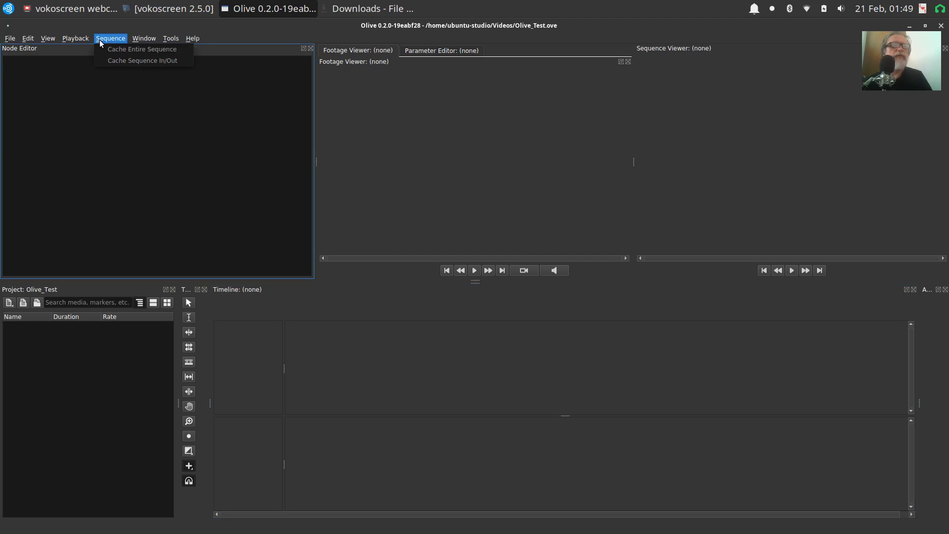
pyautogui.moveTo(136, 42)
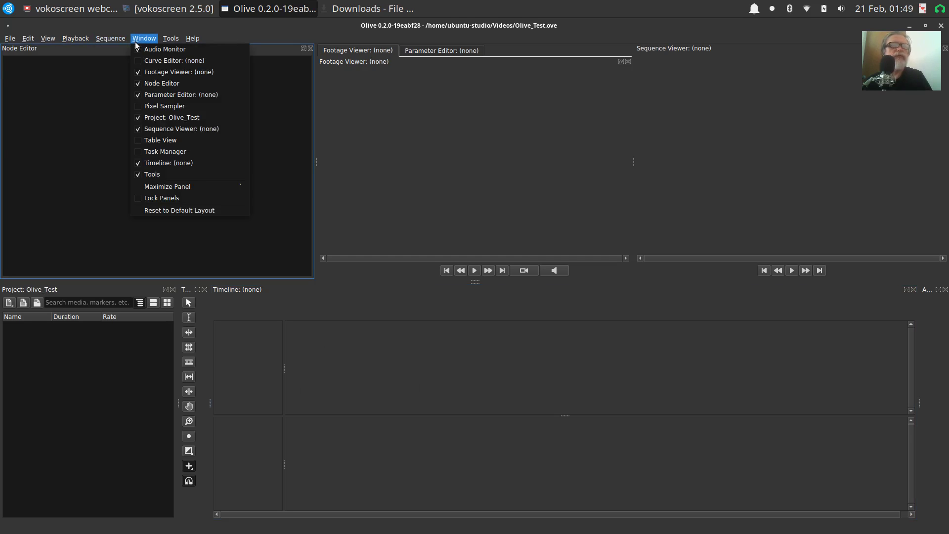
pyautogui.moveTo(167, 38)
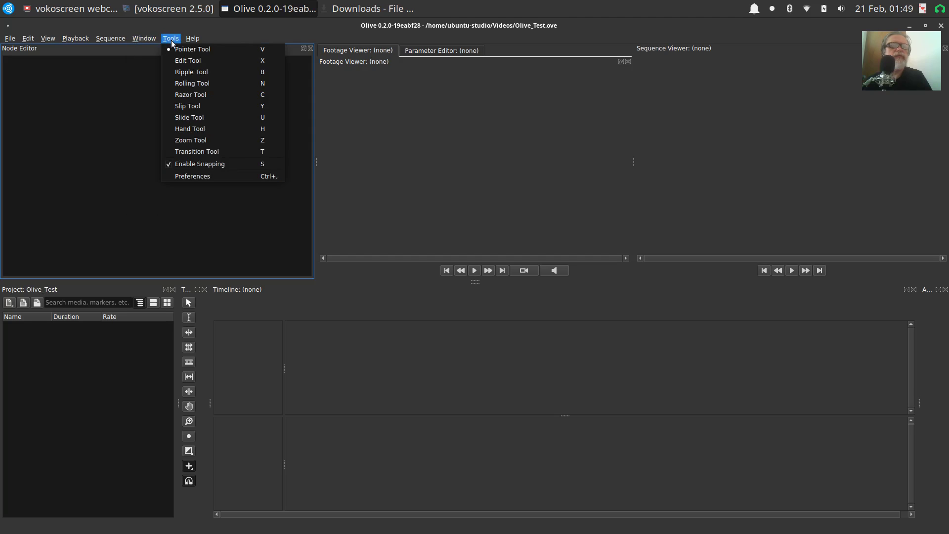
pyautogui.moveTo(77, 40)
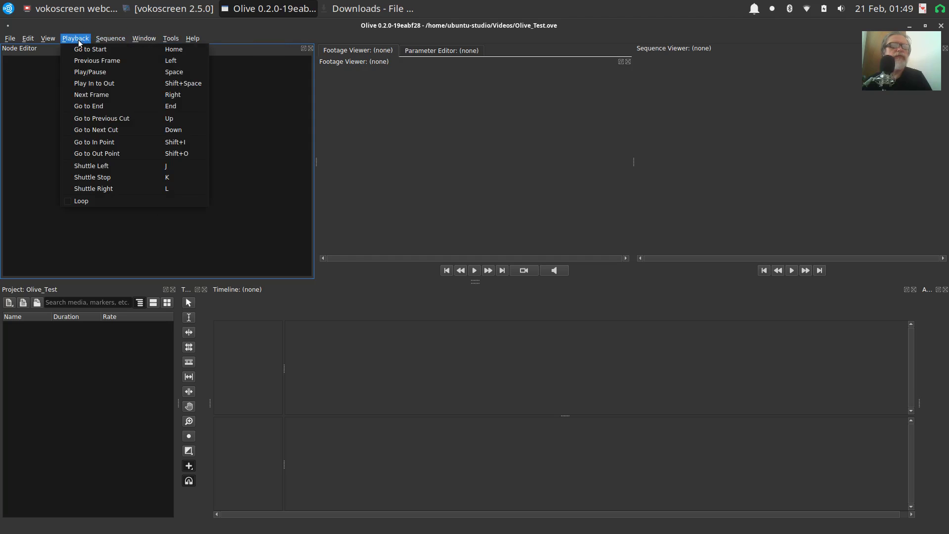
pyautogui.moveTo(48, 40)
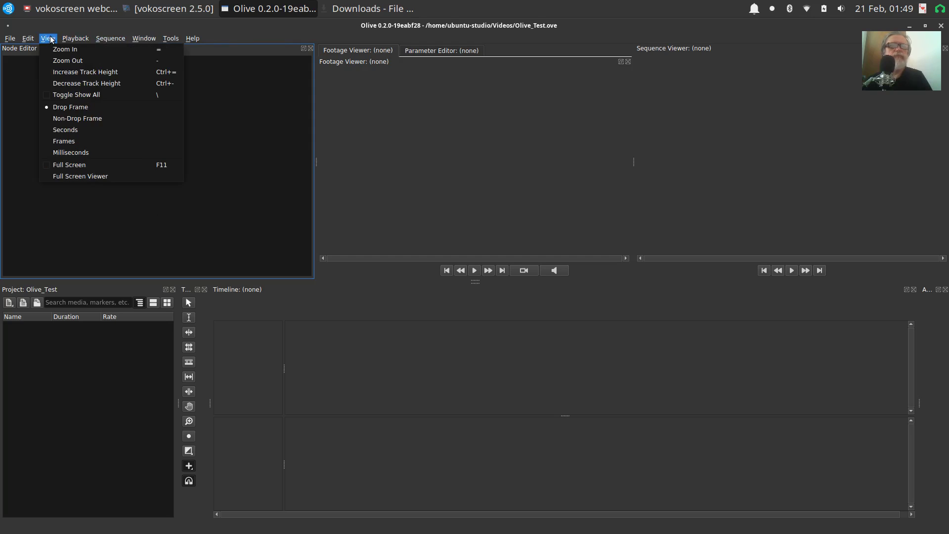
# Step: Switch to the file manager, open the home folder's Videos directory and move its window clear of the project area
pyautogui.click(345, 10)
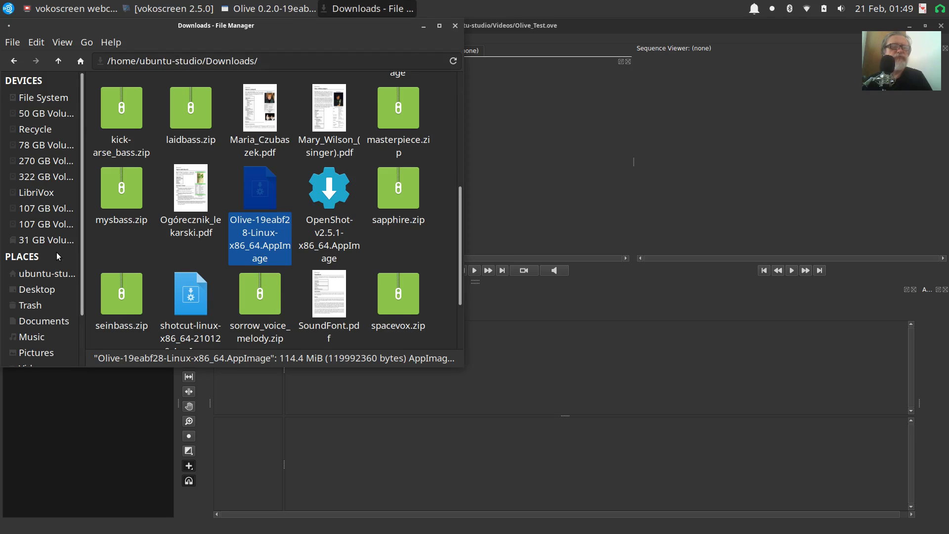
pyautogui.click(49, 273)
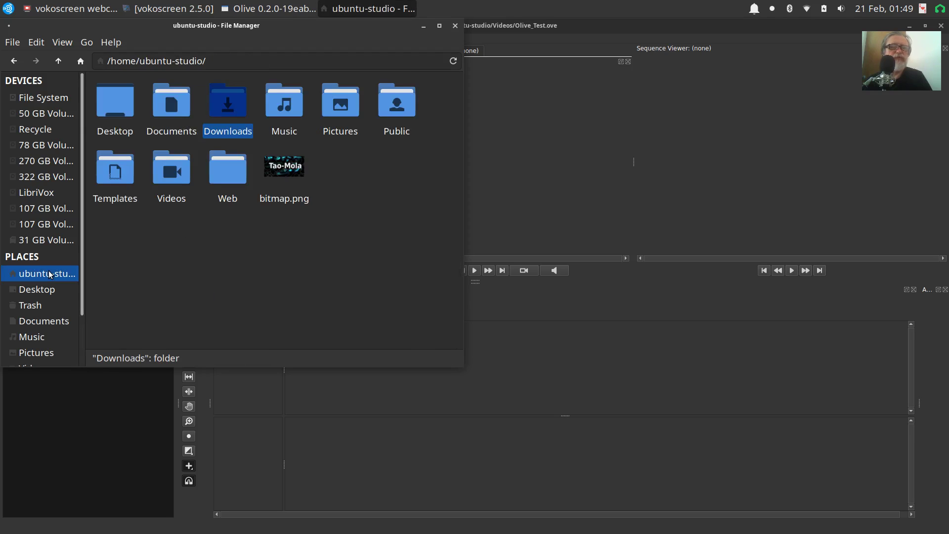
pyautogui.doubleClick(176, 165)
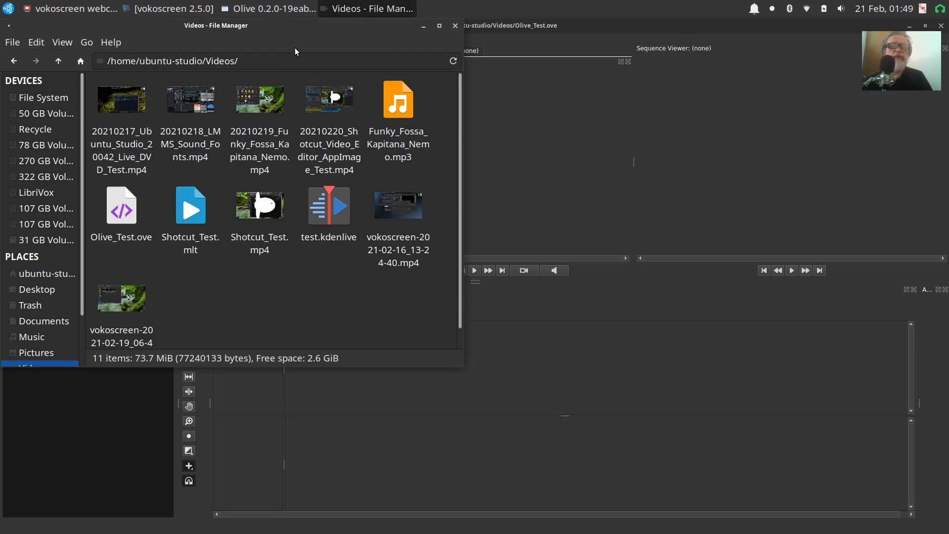
pyautogui.moveTo(286, 39); pyautogui.dragTo(565, 38)
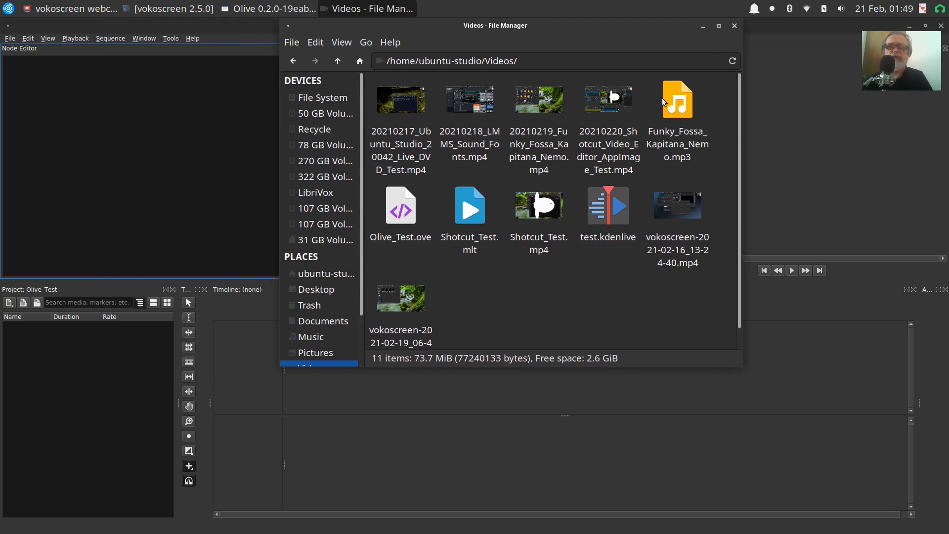
# Step: Try to bring Funky_Fossa_Kapitana_Nemo.mp3 from the file manager directly into the Olive project and timeline
pyautogui.click(677, 102)
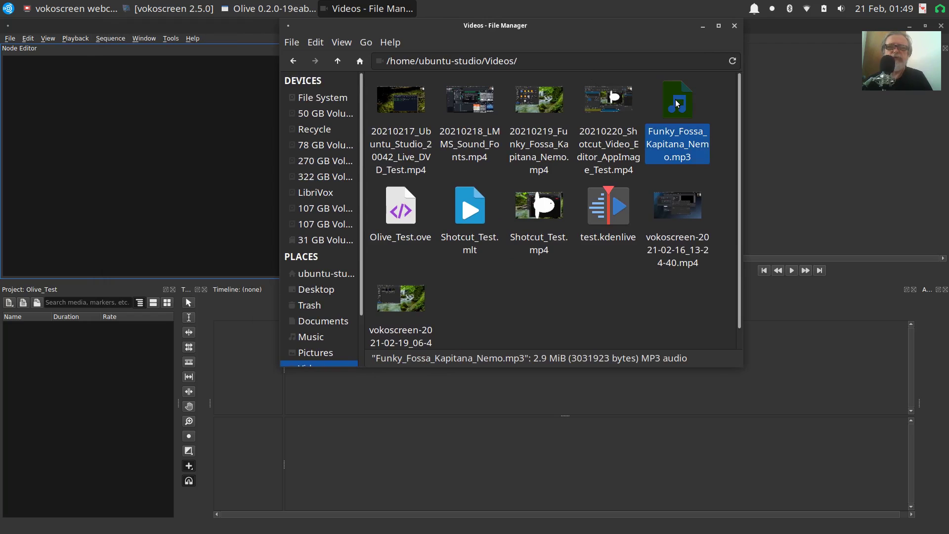
pyautogui.moveTo(678, 103); pyautogui.dragTo(217, 190)
pyautogui.moveTo(673, 113); pyautogui.dragTo(302, 415)
pyautogui.moveTo(672, 112); pyautogui.dragTo(341, 461)
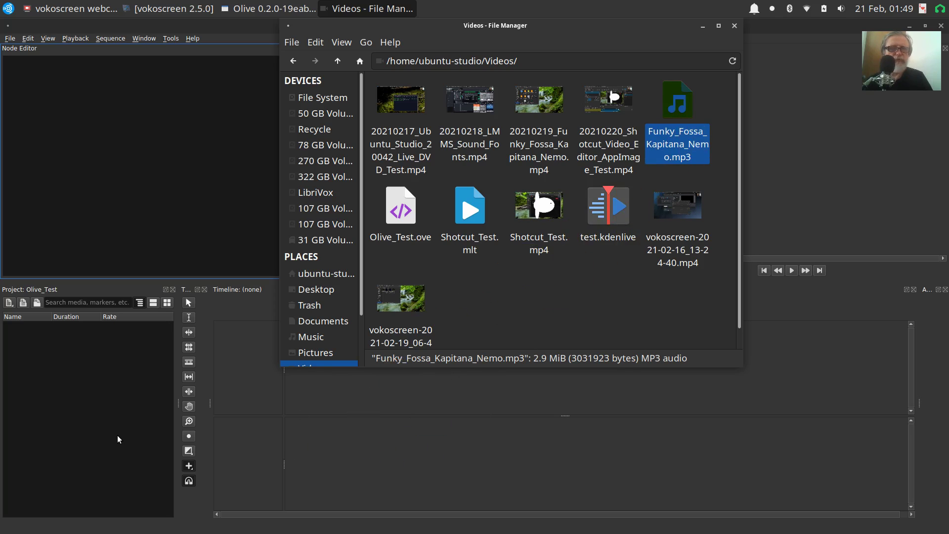
pyautogui.moveTo(666, 112); pyautogui.dragTo(802, 164)
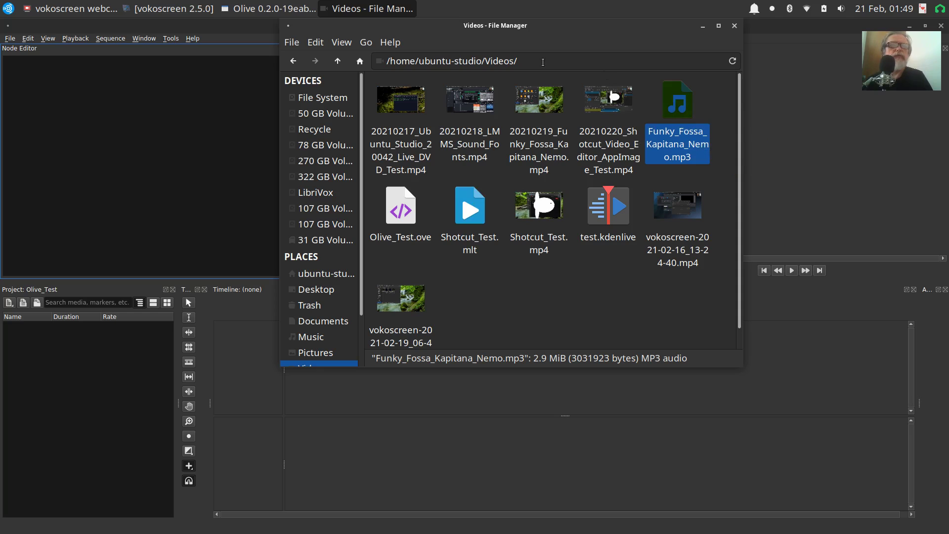
pyautogui.click(200, 144)
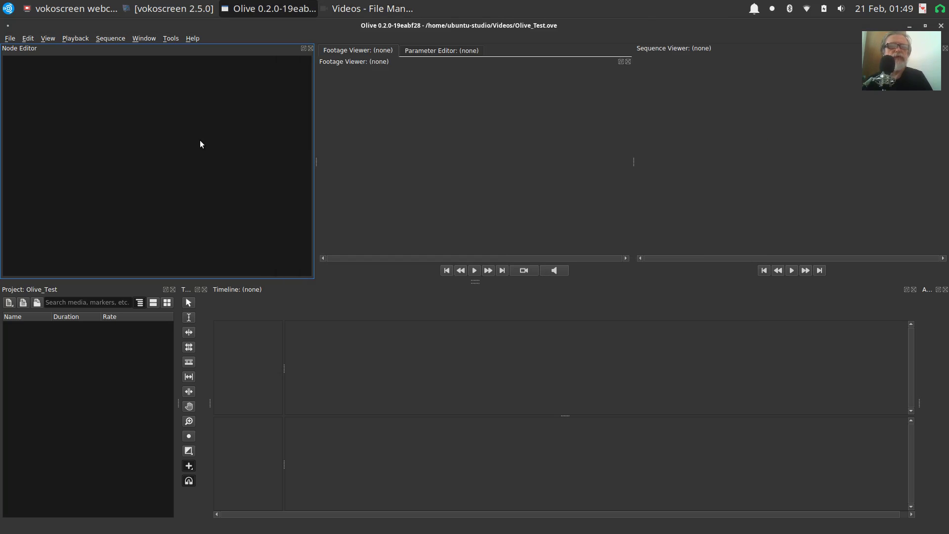
pyautogui.click(23, 39)
pyautogui.moveTo(16, 41)
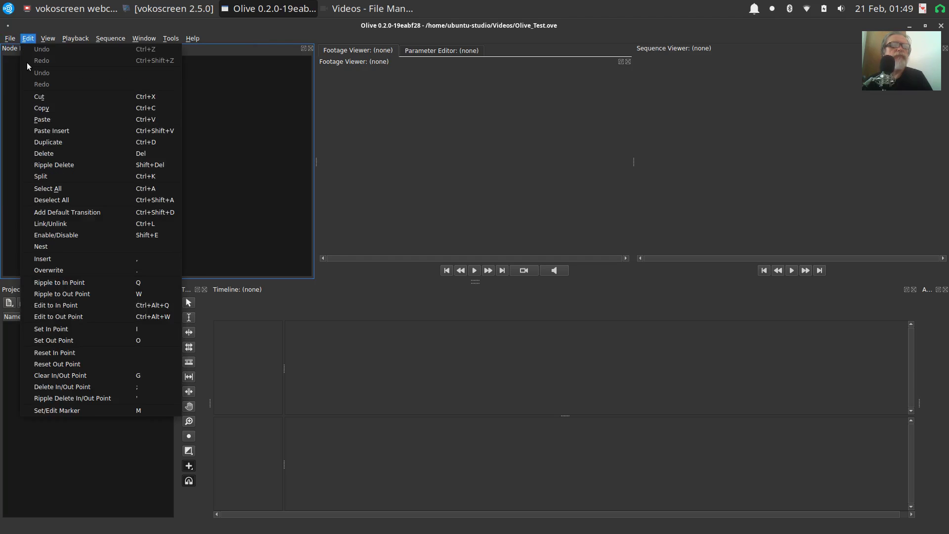
pyautogui.moveTo(96, 43)
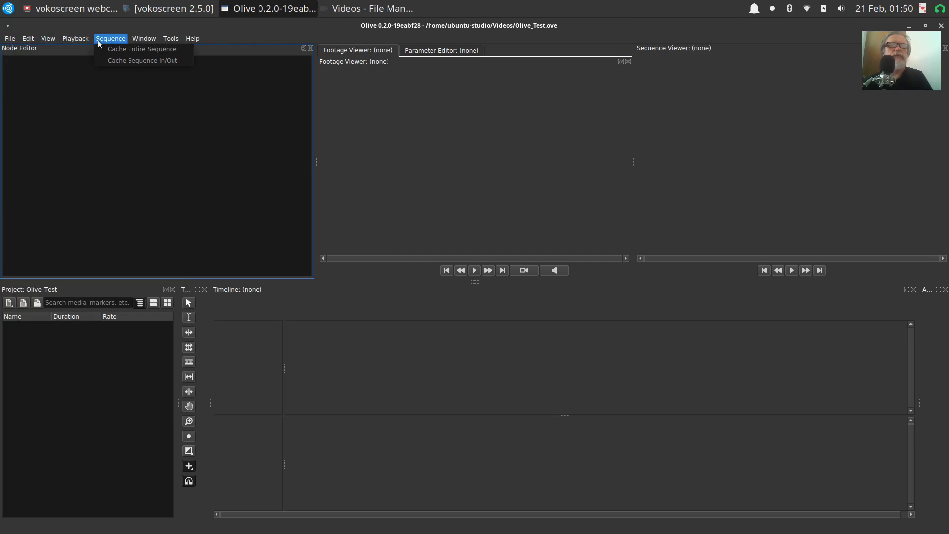
pyautogui.click(422, 50)
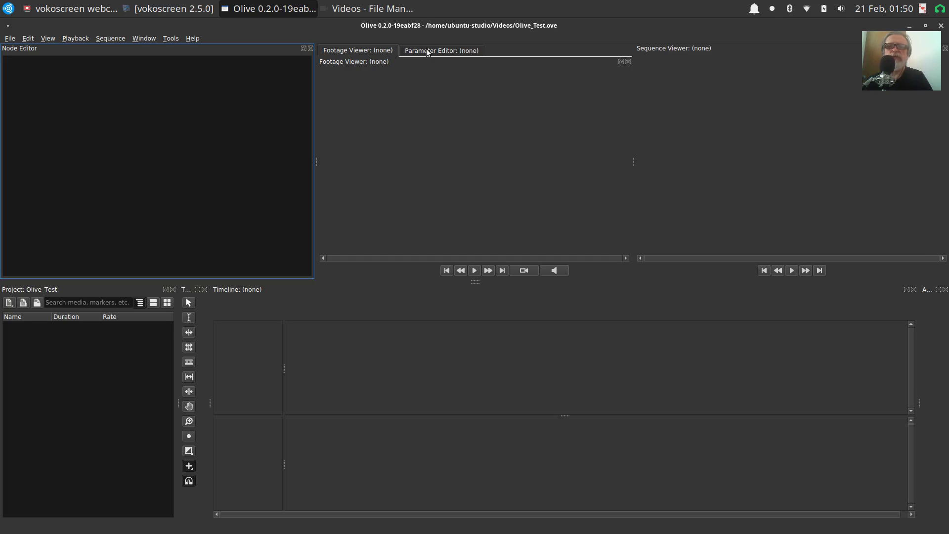
pyautogui.click(671, 142)
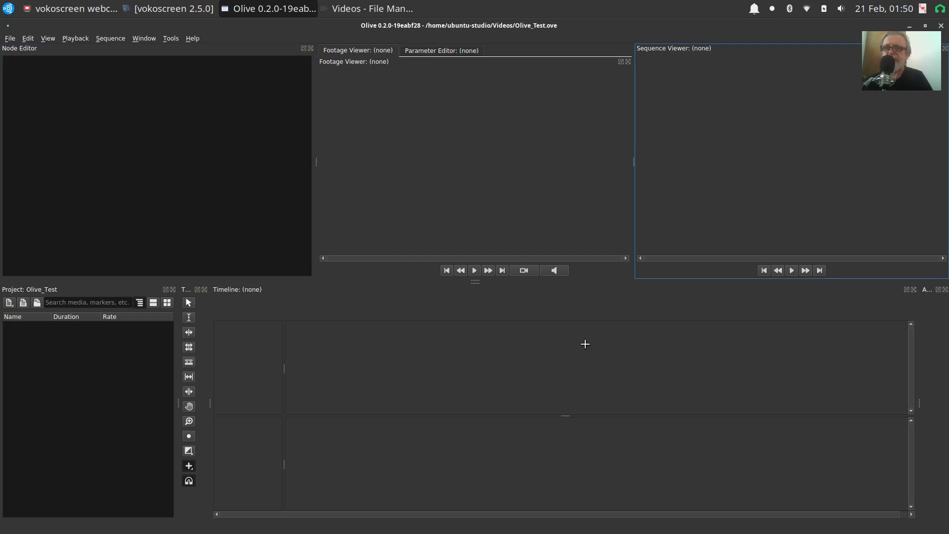
pyautogui.rightClick(452, 354)
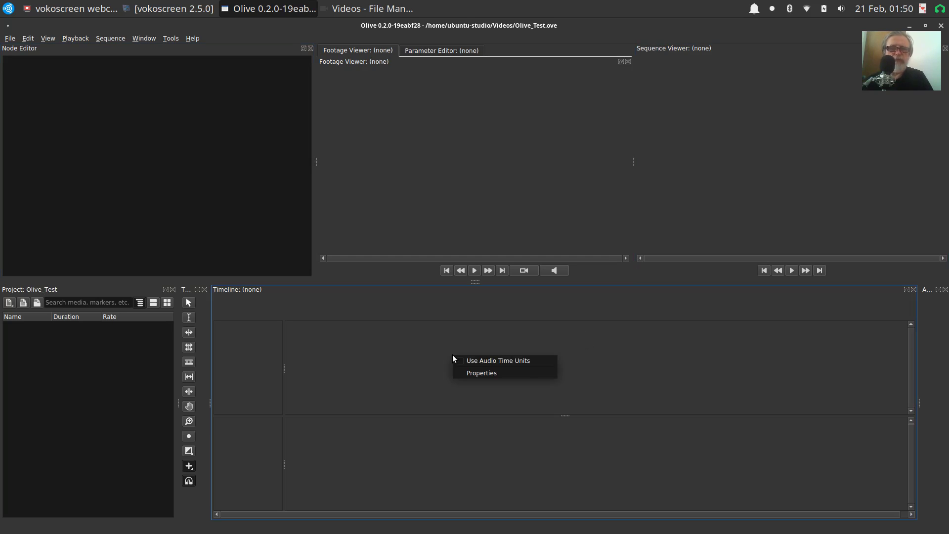
pyautogui.click(382, 360)
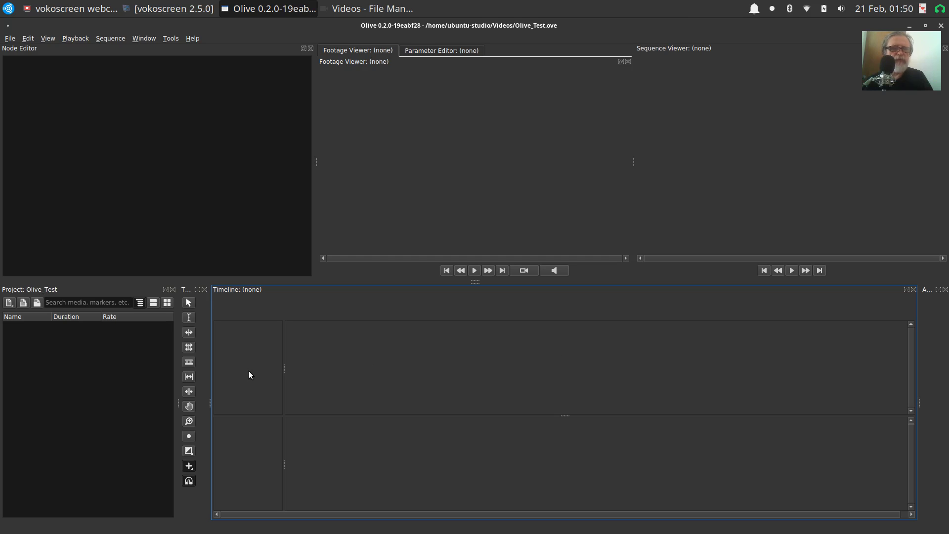
# Step: Try to add a Solid clip to the empty timeline with the Add tool
pyautogui.click(188, 466)
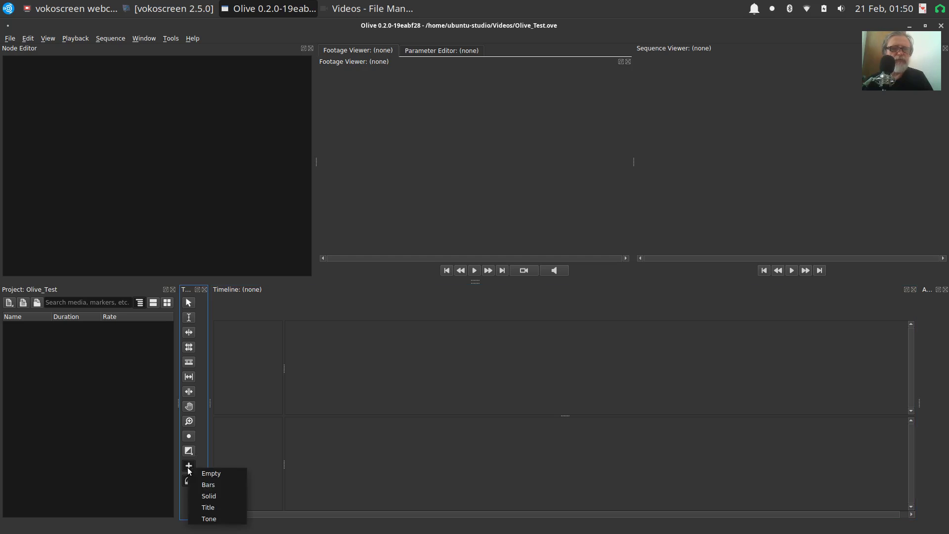
pyautogui.click(218, 496)
pyautogui.click(237, 359)
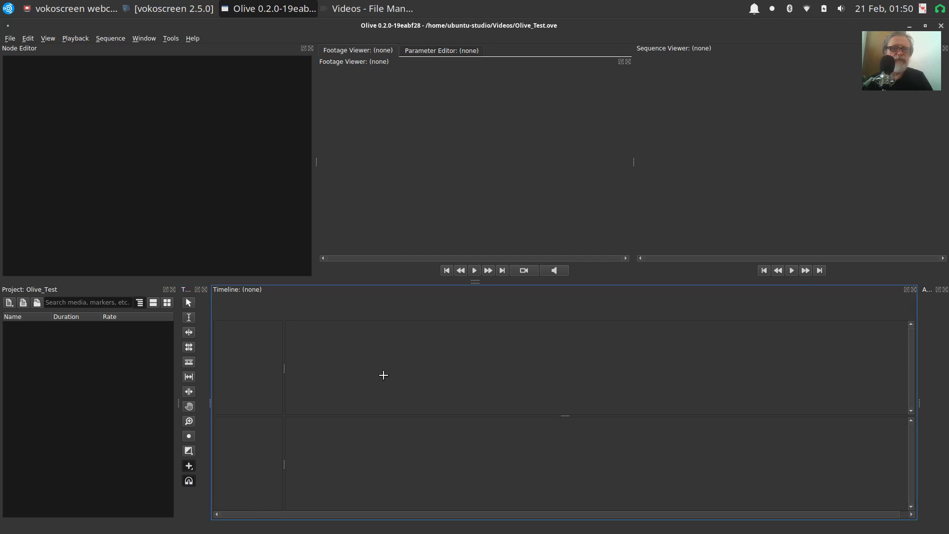
pyautogui.click(188, 481)
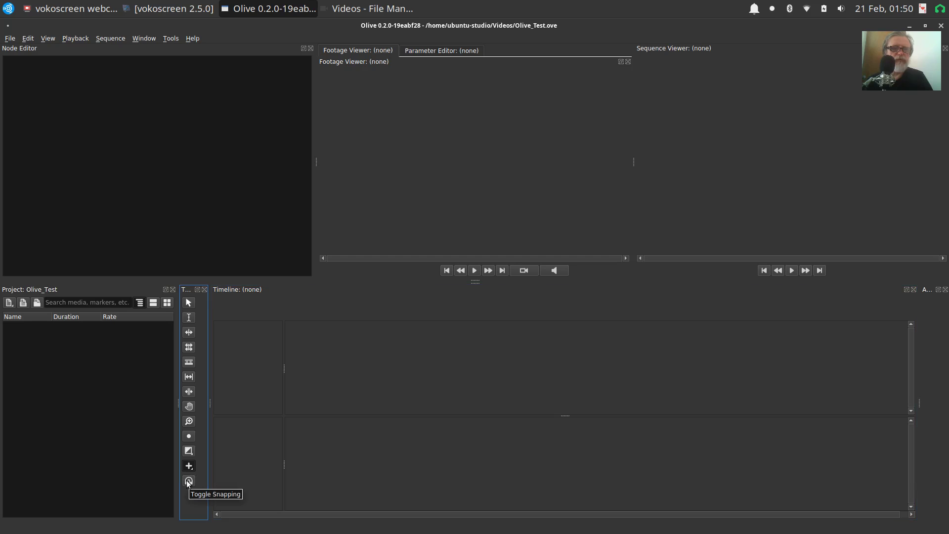
# Step: Import Funky_Fossa_Kapitana_Nemo.mp3 from the Videos directory into the project
pyautogui.rightClick(133, 426)
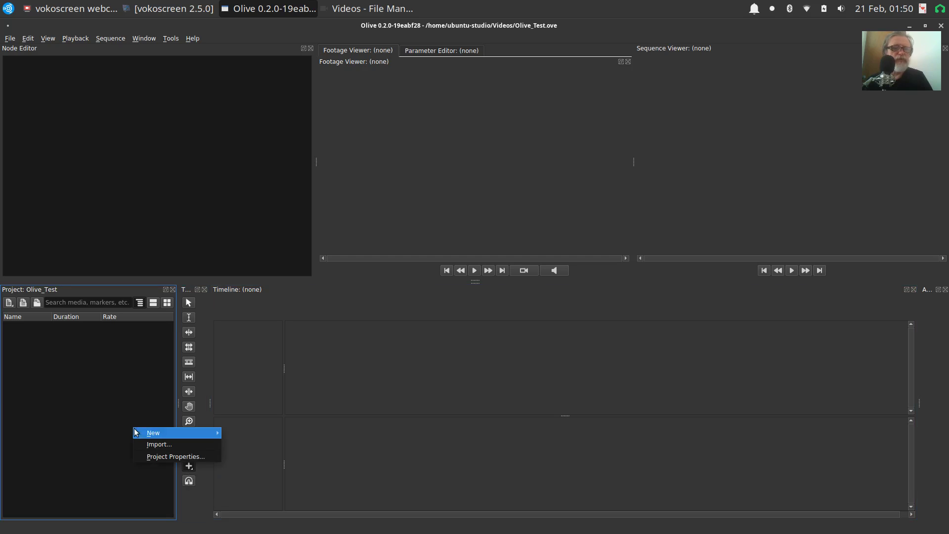
pyautogui.click(174, 443)
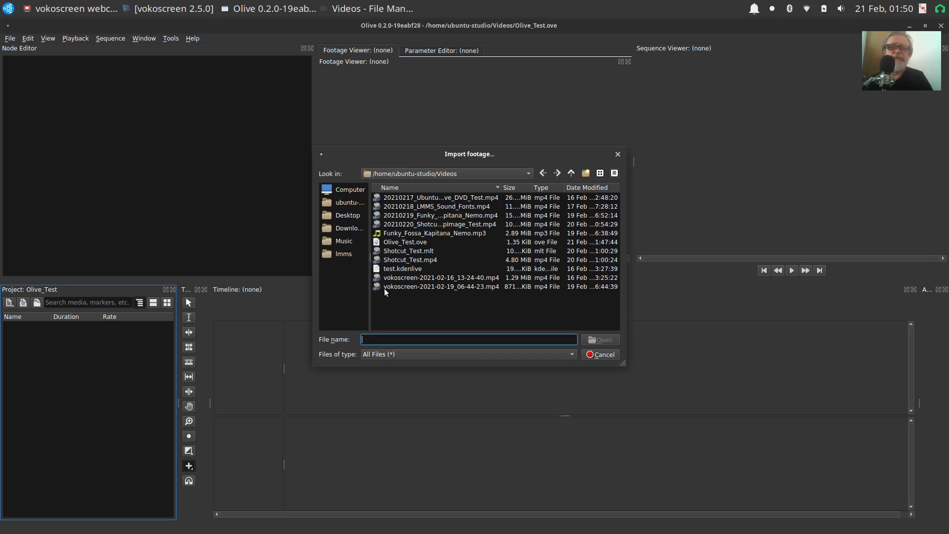
pyautogui.click(405, 234)
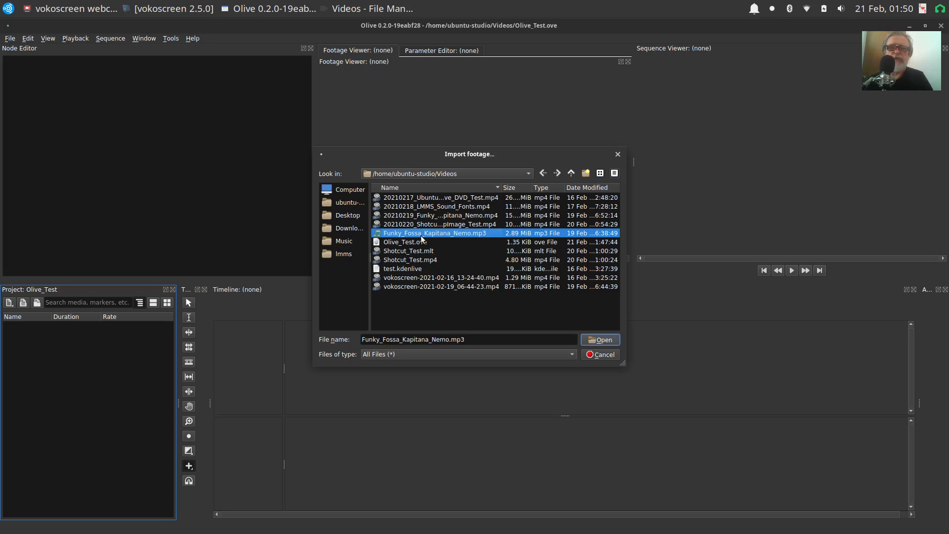
pyautogui.click(601, 340)
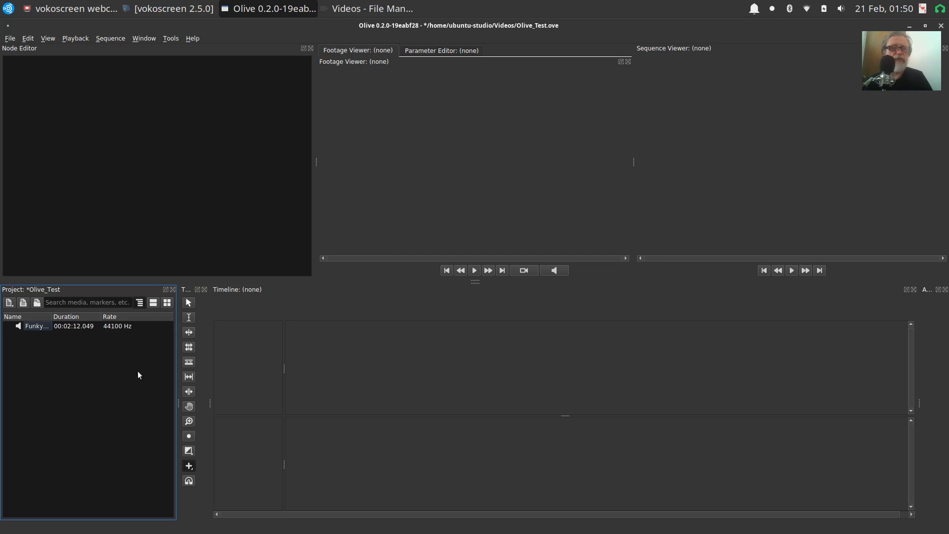
# Step: Place the imported MP3 at the start of the timeline, creating a sequence with parameters automatically detected from the footage
pyautogui.moveTo(44, 327); pyautogui.dragTo(348, 464)
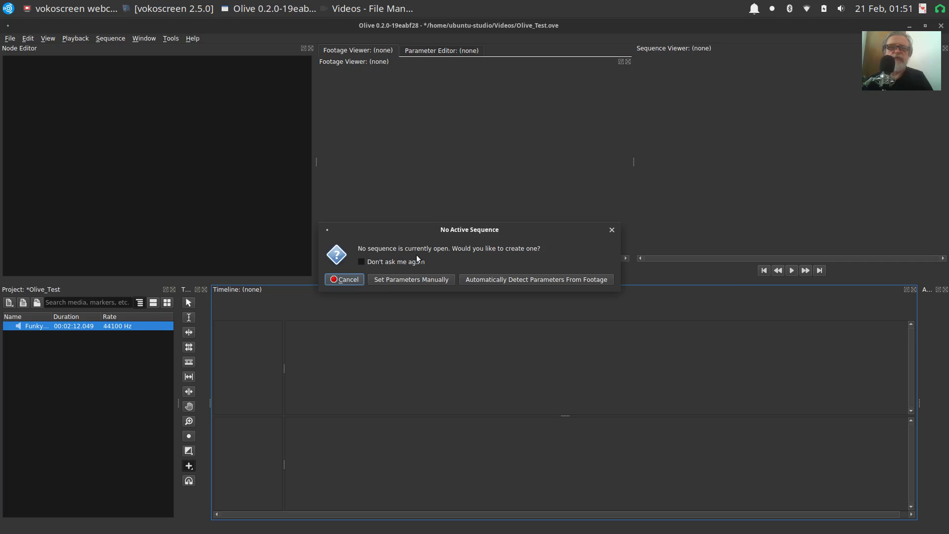
pyautogui.click(482, 280)
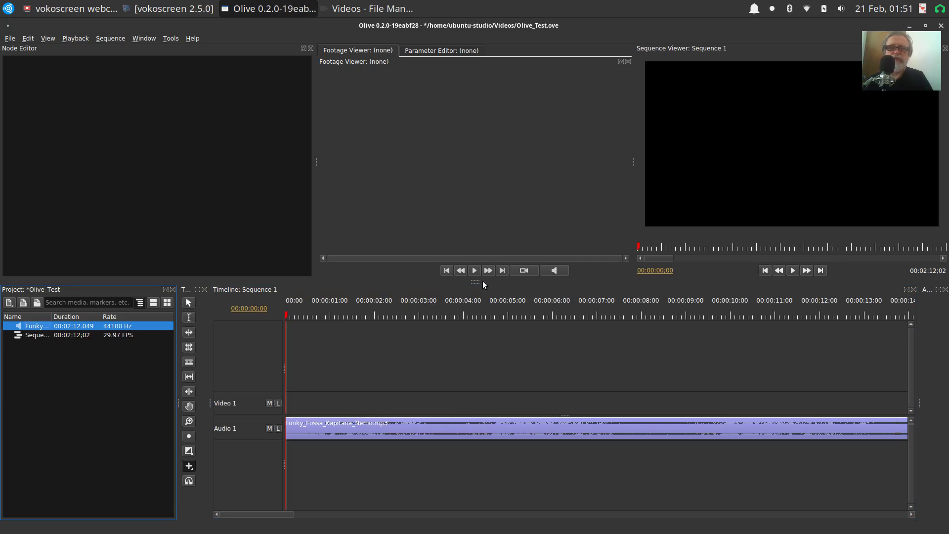
pyautogui.rightClick(87, 386)
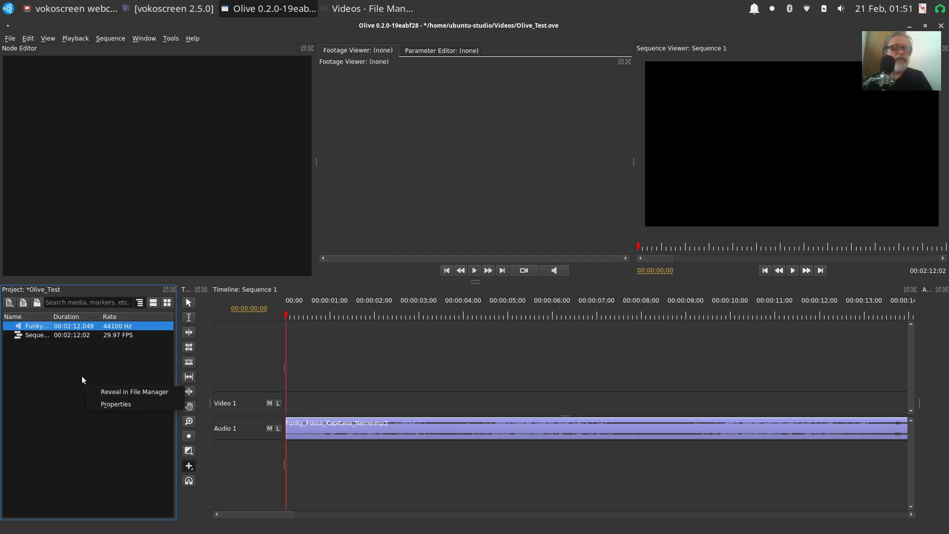
pyautogui.click(64, 369)
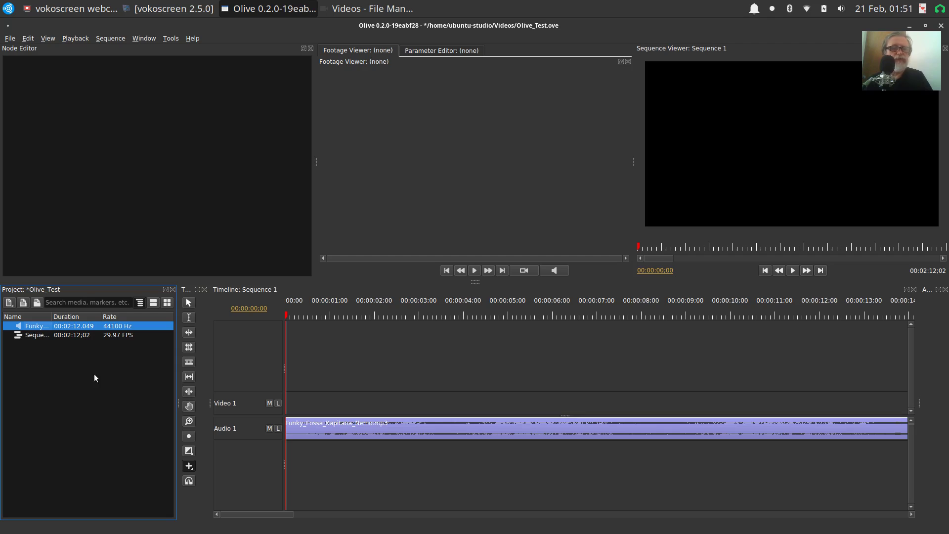
# Step: Add a Solid clip about 6 seconds long near the start of the Video 1 track with the Add tool
pyautogui.click(188, 465)
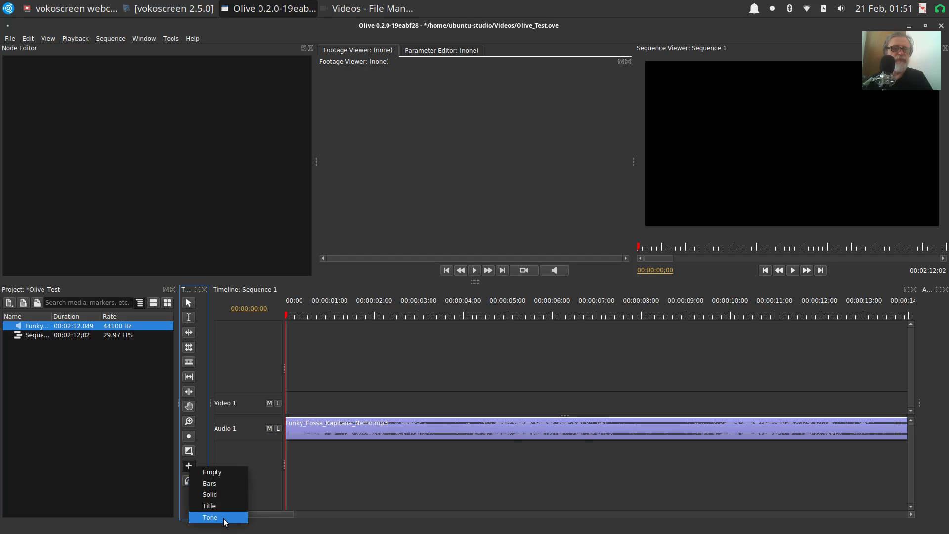
pyautogui.click(218, 494)
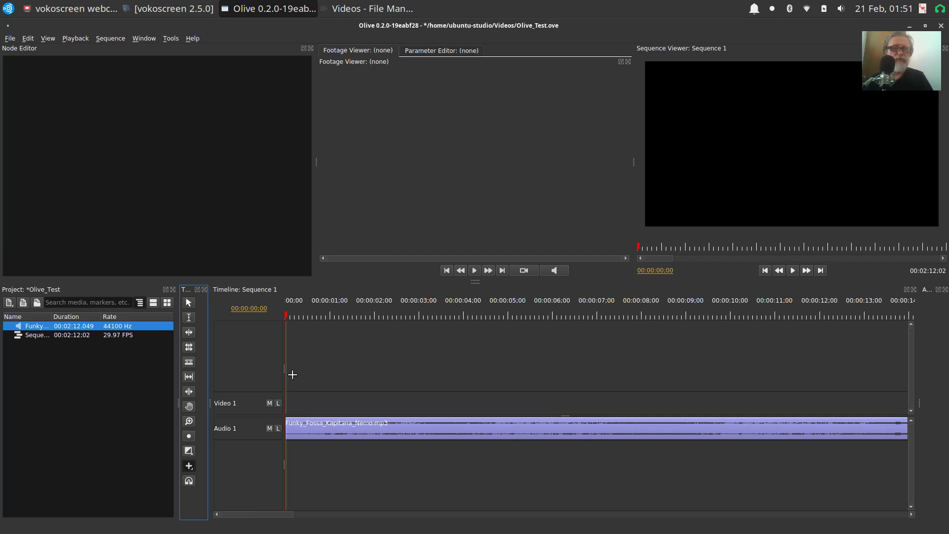
pyautogui.moveTo(293, 398); pyautogui.dragTo(569, 409)
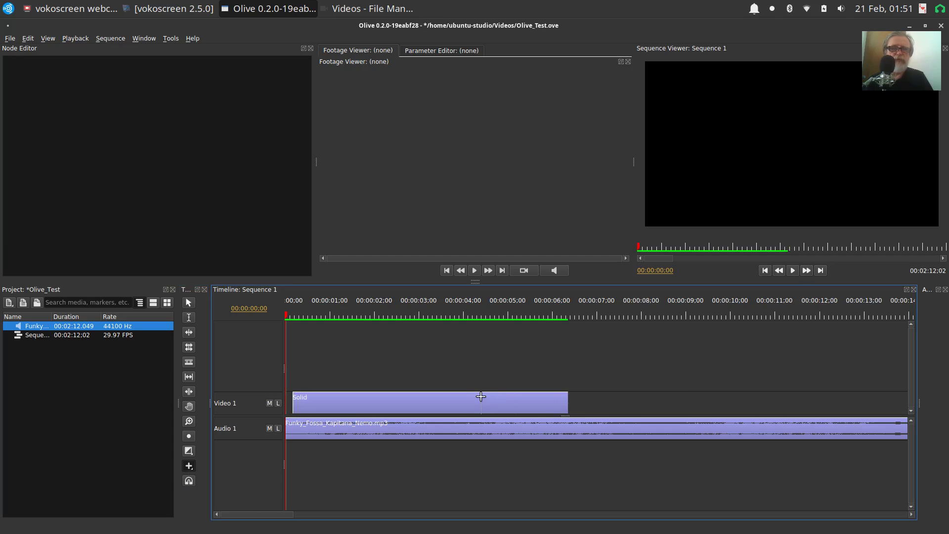
pyautogui.rightClick(440, 401)
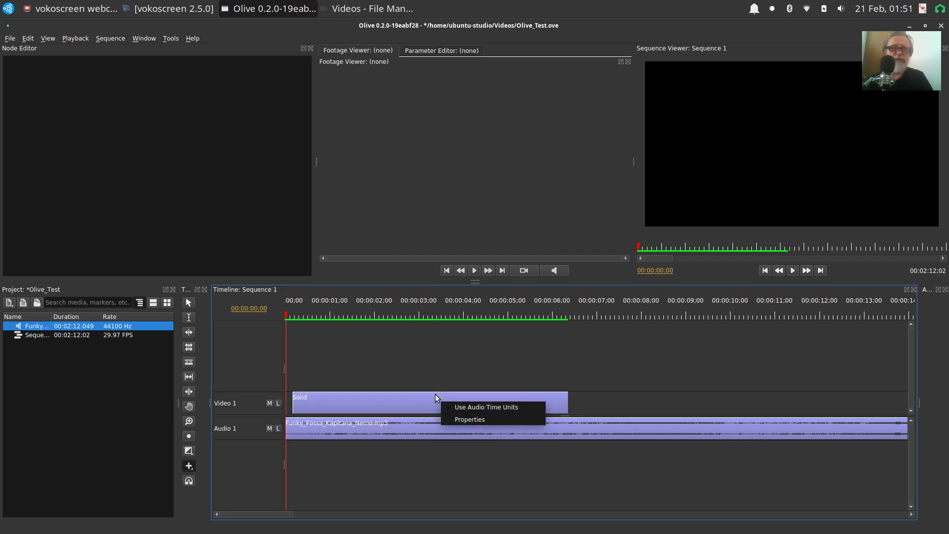
pyautogui.click(111, 400)
pyautogui.rightClick(111, 400)
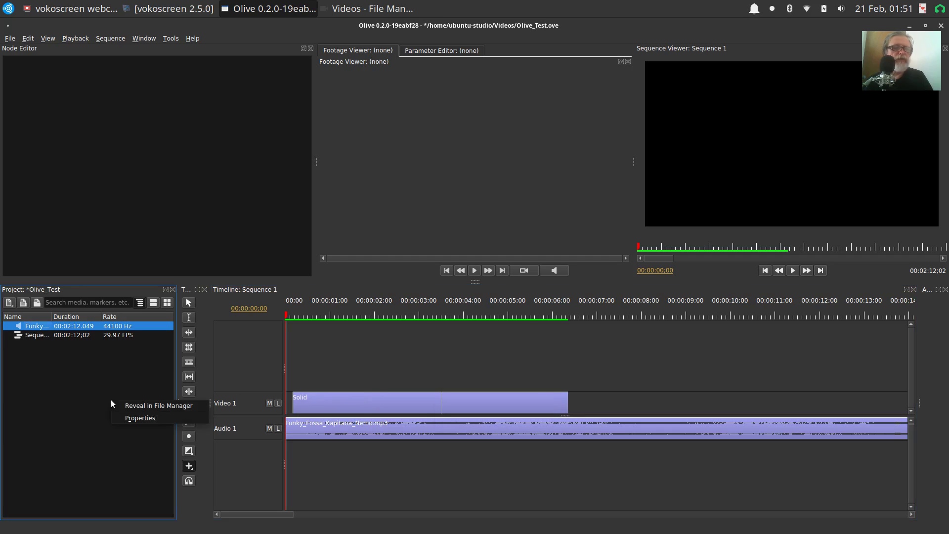
# Step: Reveal the Videos directory in the file manager and import Shotcut_Test.mp4 from it into the project
pyautogui.click(85, 379)
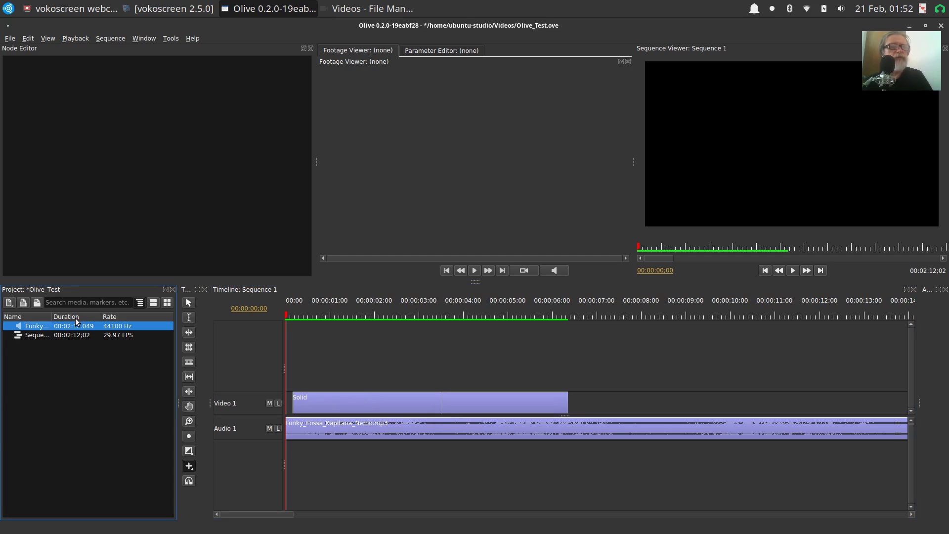
pyautogui.rightClick(65, 368)
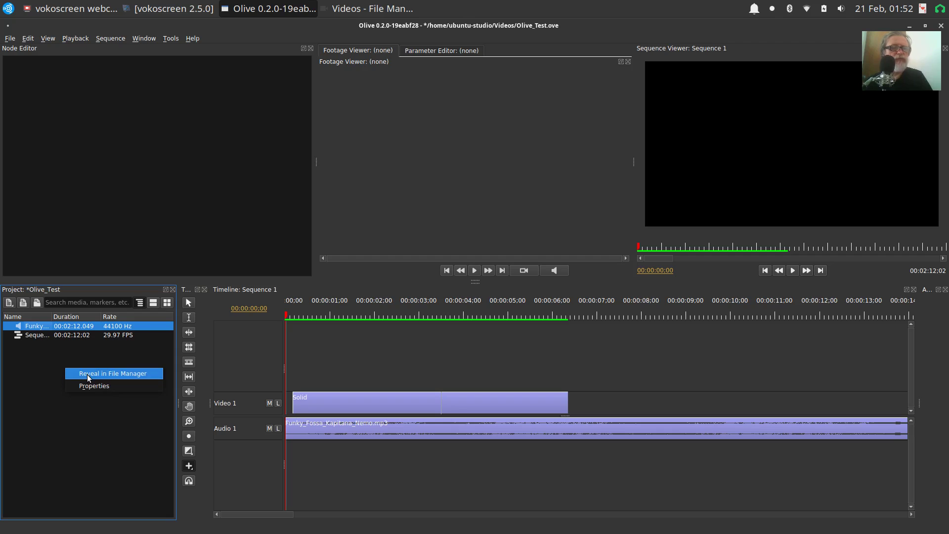
pyautogui.click(87, 376)
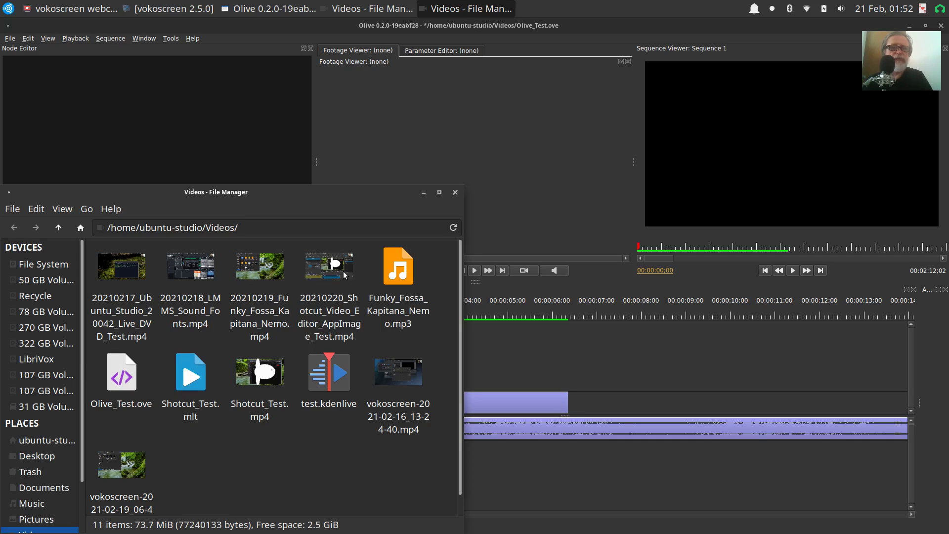
pyautogui.moveTo(267, 197); pyautogui.dragTo(381, 129)
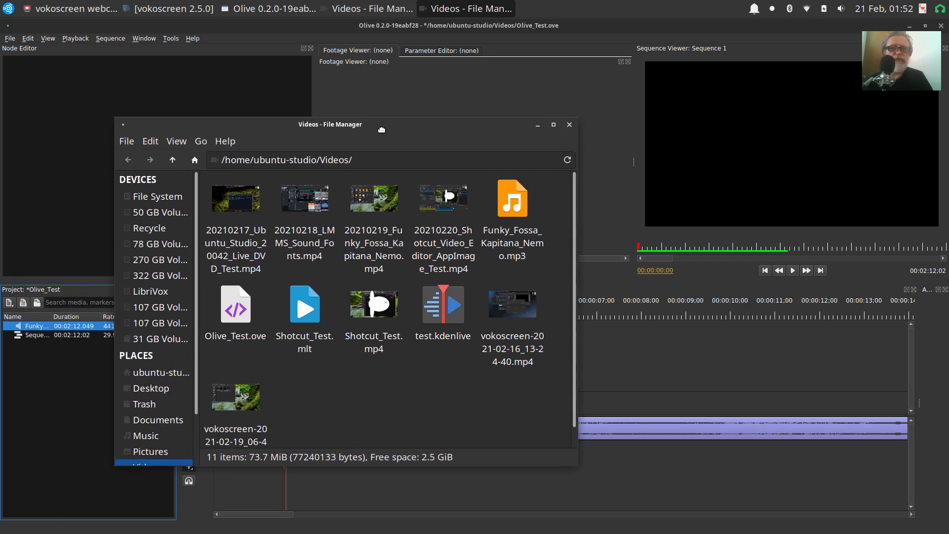
pyautogui.click(368, 310)
pyautogui.moveTo(368, 309); pyautogui.dragTo(25, 474)
pyautogui.click(30, 474)
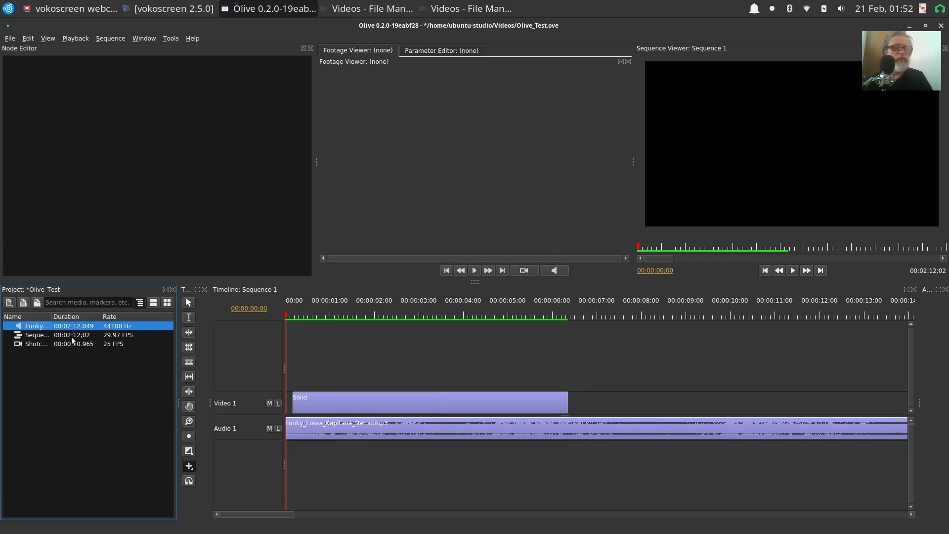
# Step: Place Shotcut_Test.mp4 on the Video 1 and Audio 1 tracks directly after the Solid clip
pyautogui.click(46, 343)
pyautogui.moveTo(46, 343); pyautogui.dragTo(604, 398)
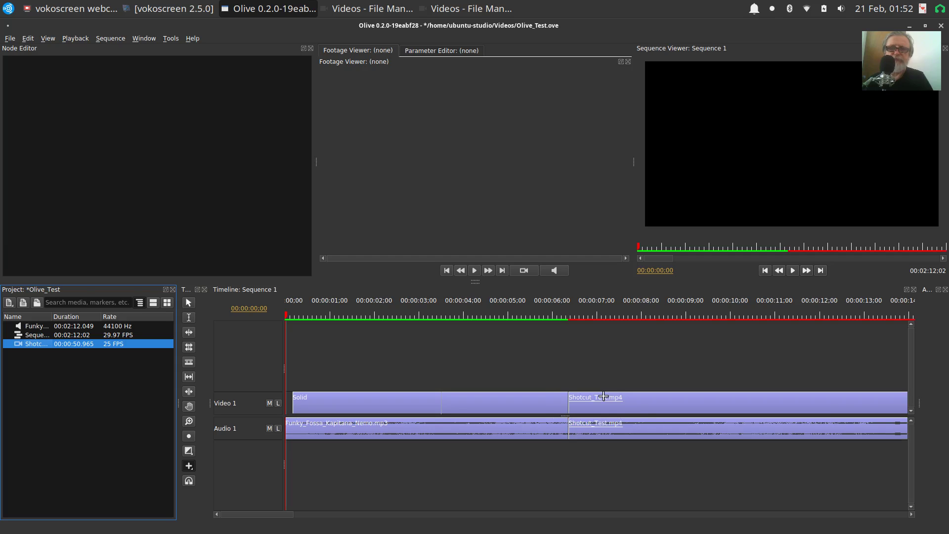
pyautogui.click(547, 362)
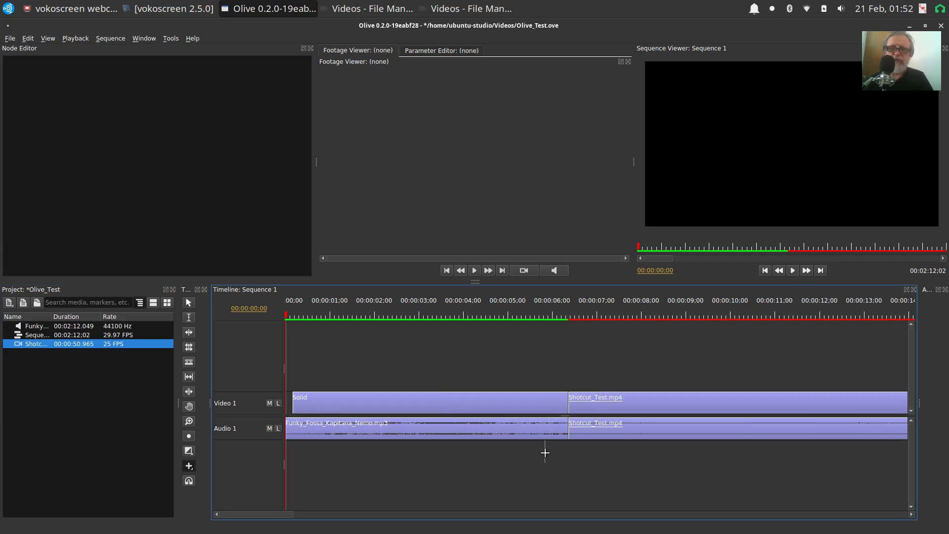
# Step: Play the sequence from its start and follow the playhead through the Shotcut_Test.mp4 clip
pyautogui.press('space')
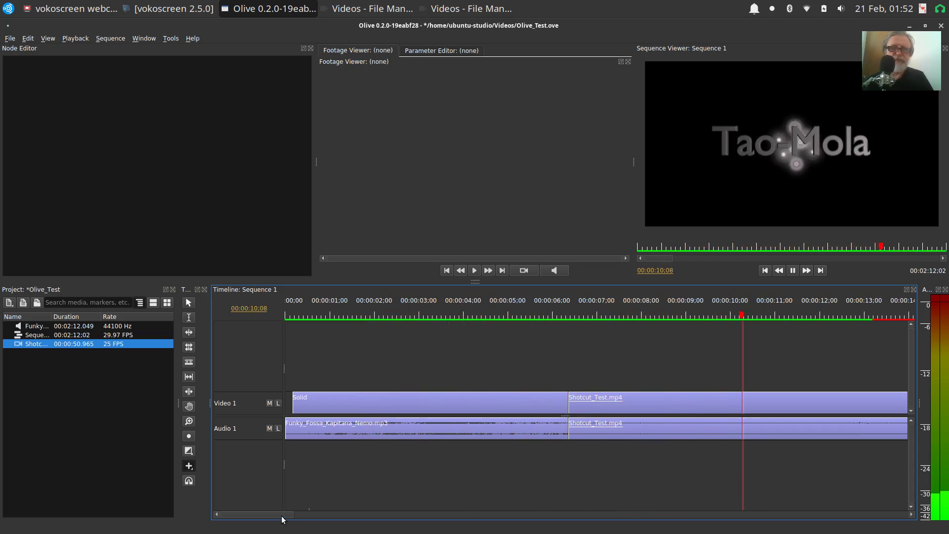
pyautogui.moveTo(282, 518); pyautogui.dragTo(322, 519)
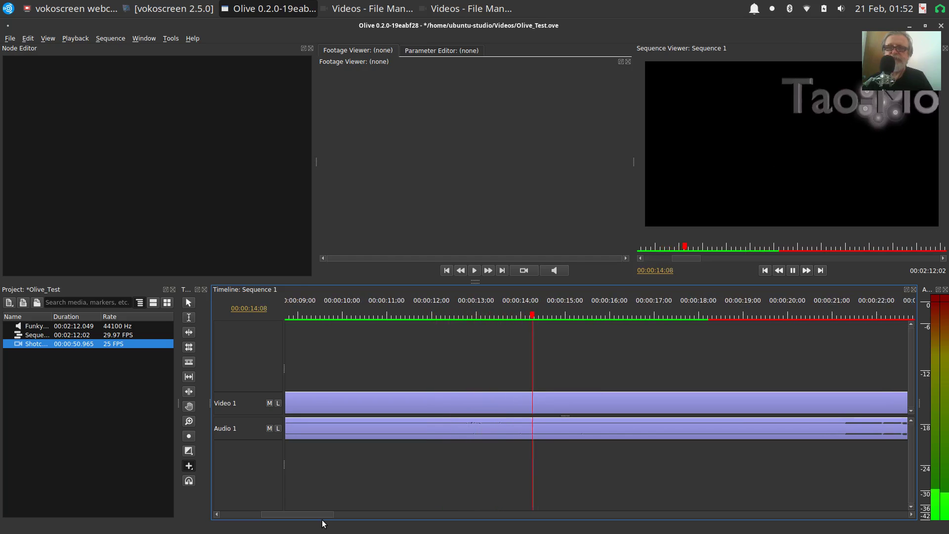
pyautogui.moveTo(322, 523); pyautogui.dragTo(355, 531)
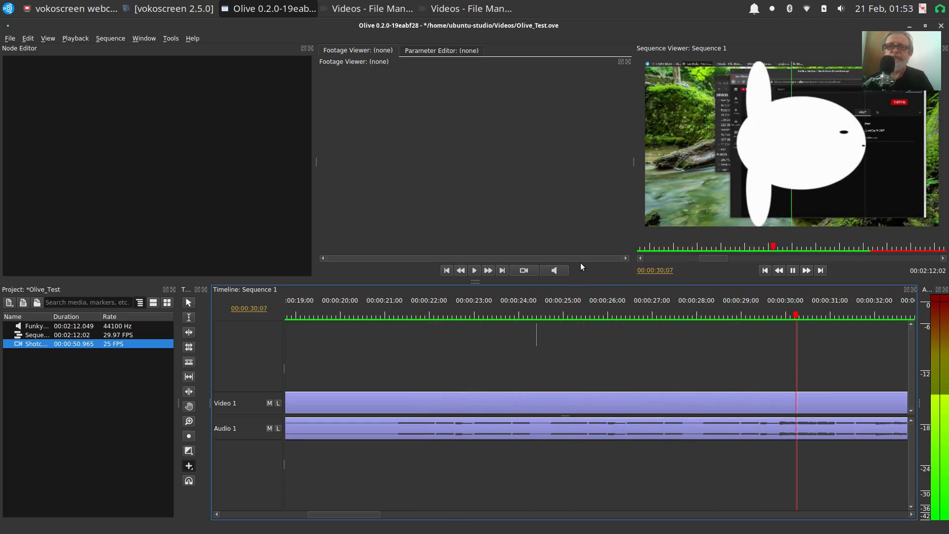
# Step: Enlarge the Sequence Viewer in height and width during playback, and stop playback past the end of the Shotcut_Test.mp4 clip
pyautogui.moveTo(581, 277); pyautogui.dragTo(572, 387)
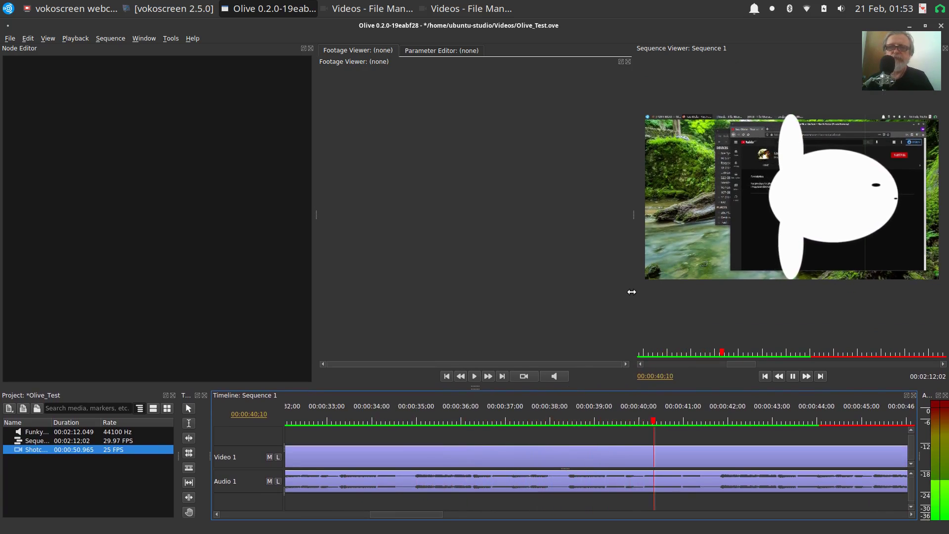
pyautogui.moveTo(633, 291); pyautogui.dragTo(425, 315)
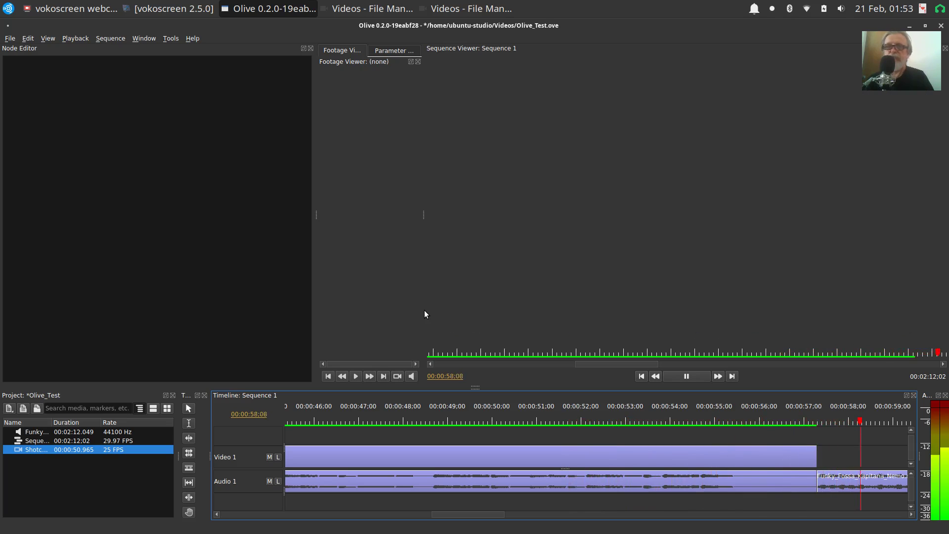
pyautogui.press('space')
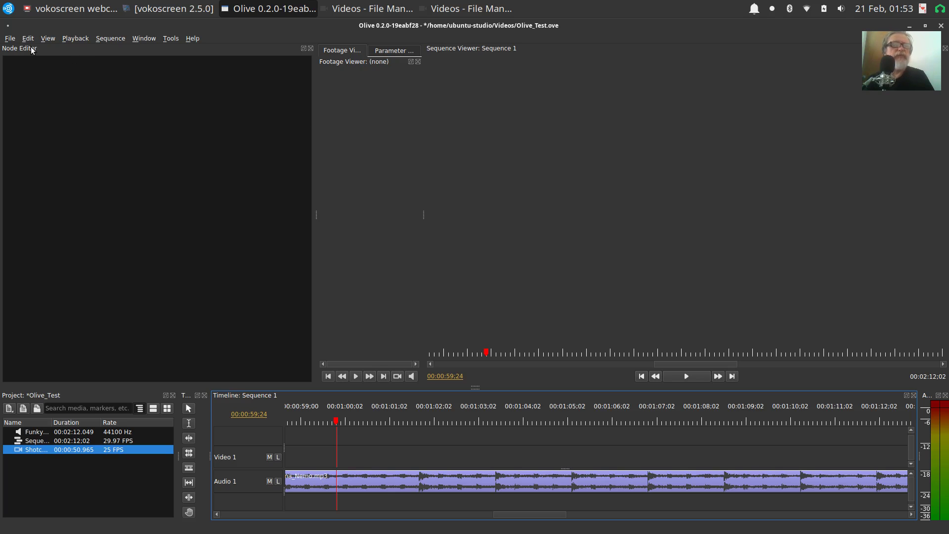
# Step: Open the media export settings for the sequence and set the export frame rate to 25 FPS
pyautogui.click(7, 41)
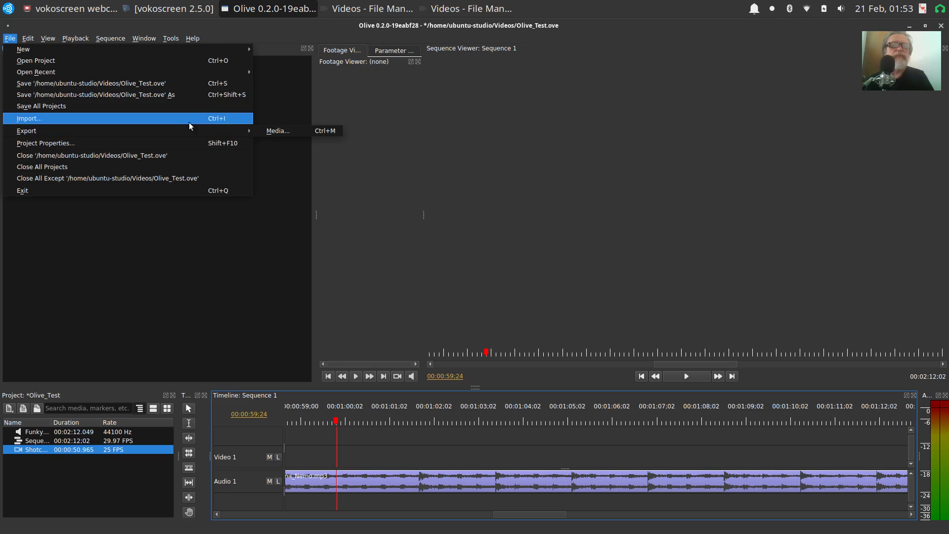
pyautogui.click(270, 133)
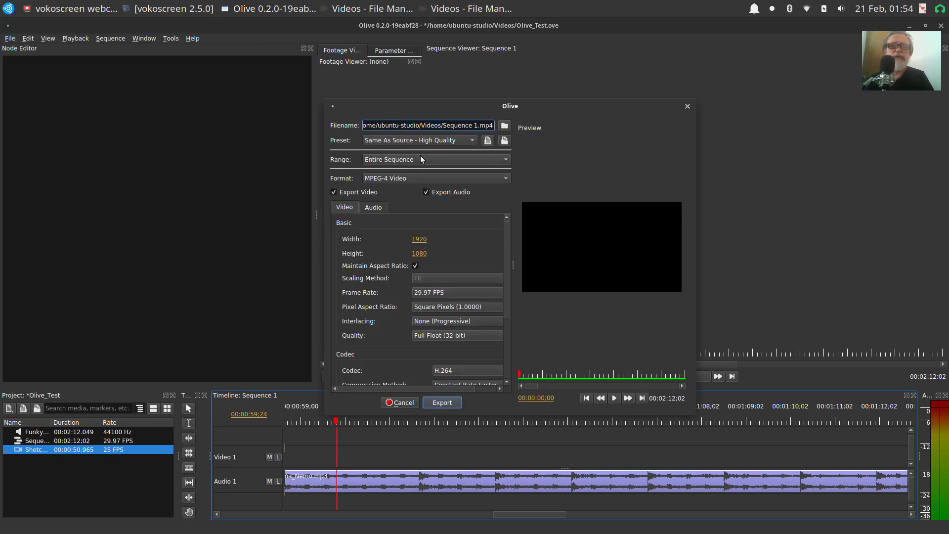
pyautogui.click(423, 296)
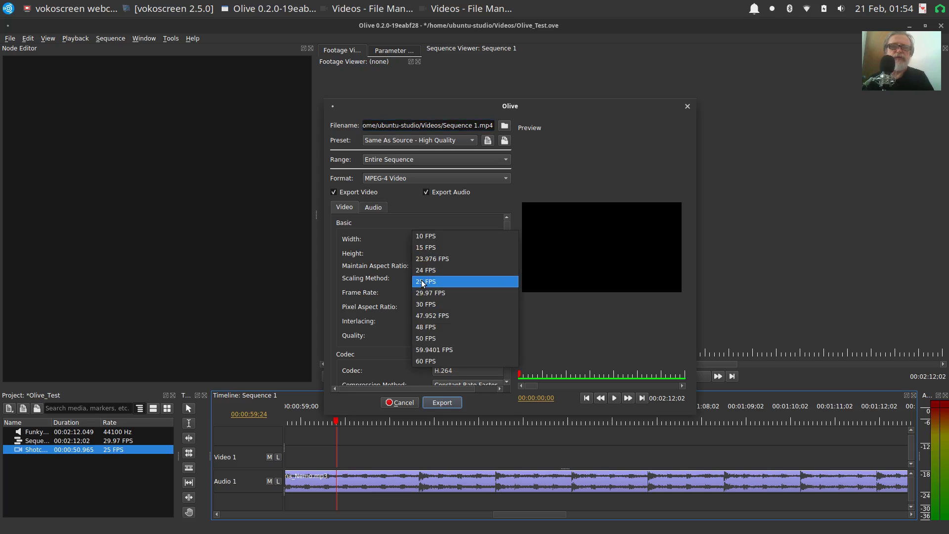
pyautogui.click(421, 281)
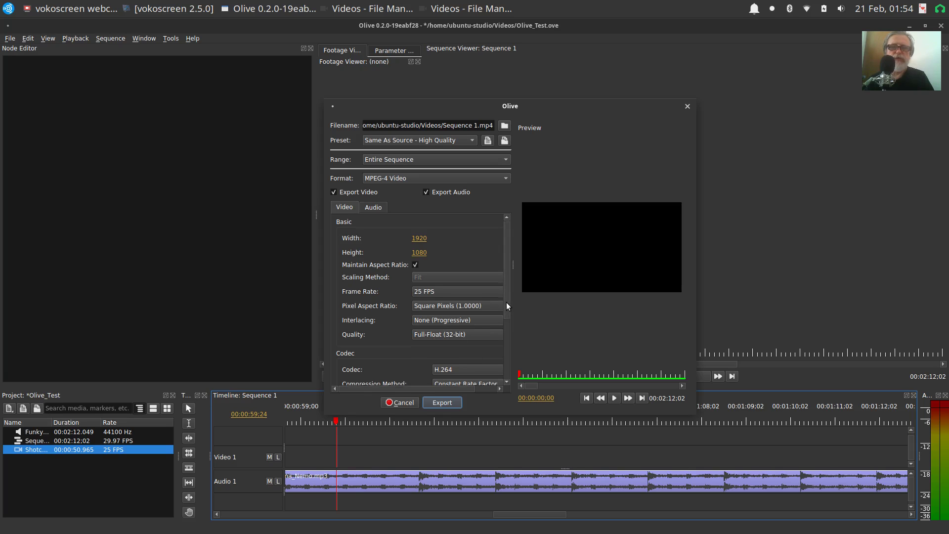
# Step: Examine the export's video codec, compression and color management settings and the available quality presets, keeping Same As Source - High Quality
pyautogui.moveTo(506, 303); pyautogui.dragTo(507, 324)
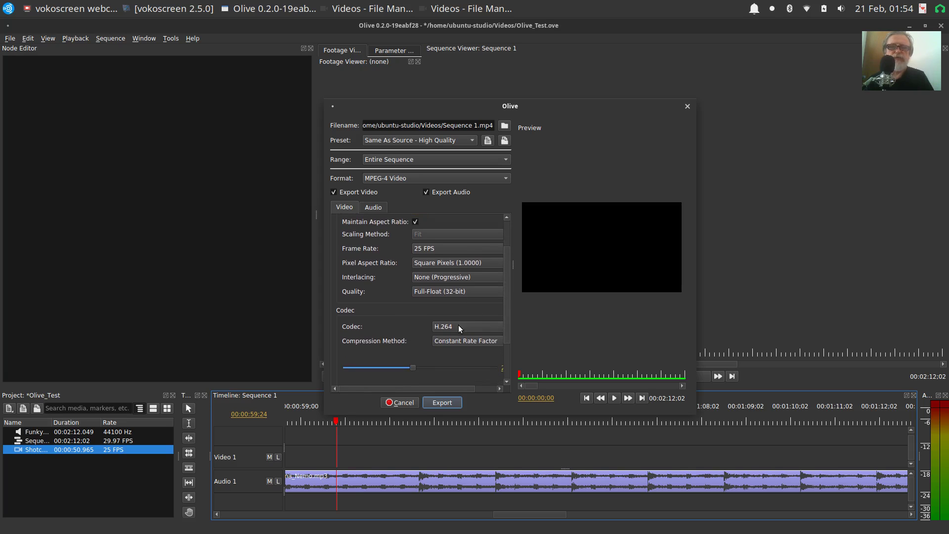
pyautogui.moveTo(506, 300); pyautogui.dragTo(510, 345)
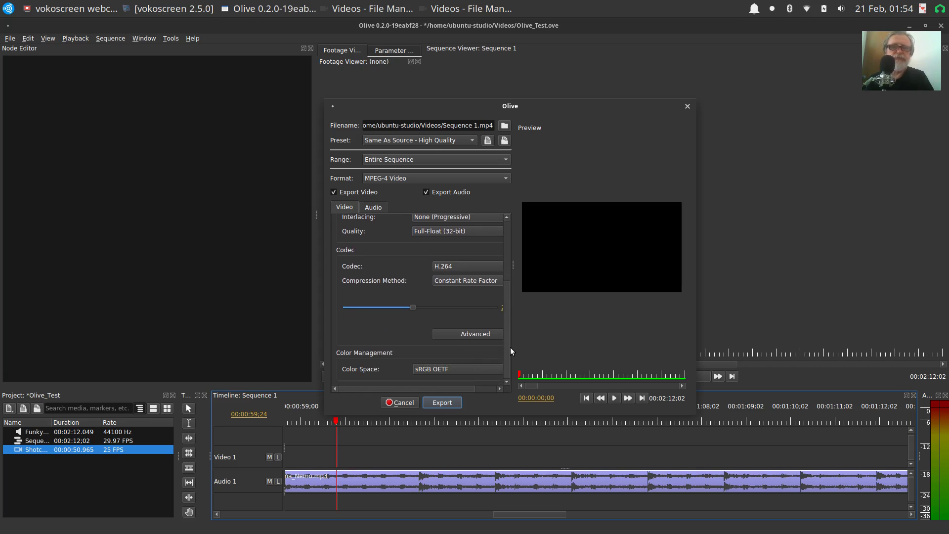
pyautogui.moveTo(510, 340); pyautogui.dragTo(512, 257)
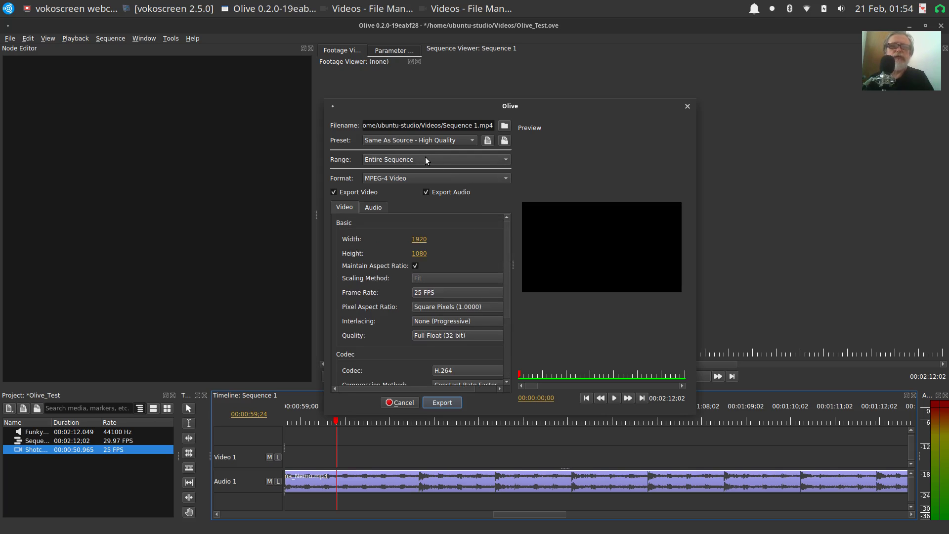
pyautogui.click(473, 144)
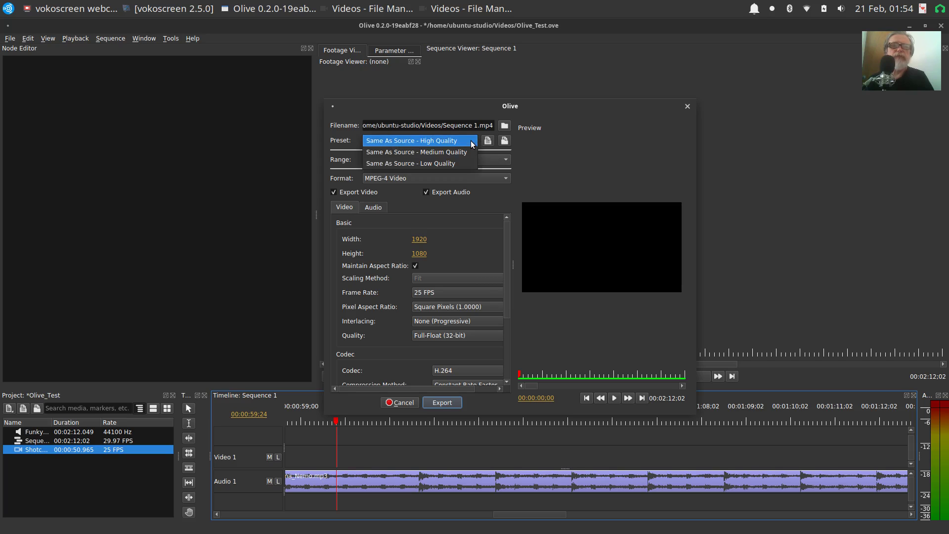
pyautogui.click(472, 143)
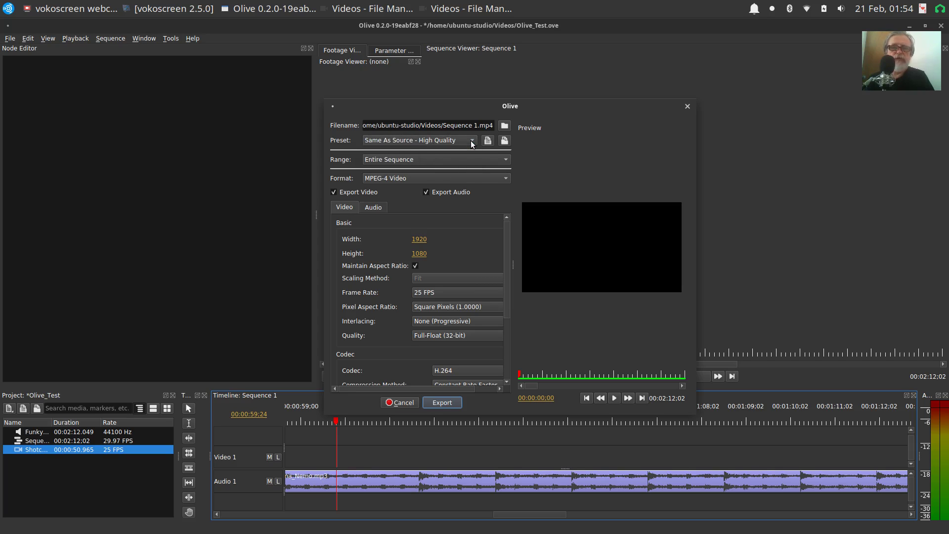
pyautogui.moveTo(504, 235); pyautogui.dragTo(507, 335)
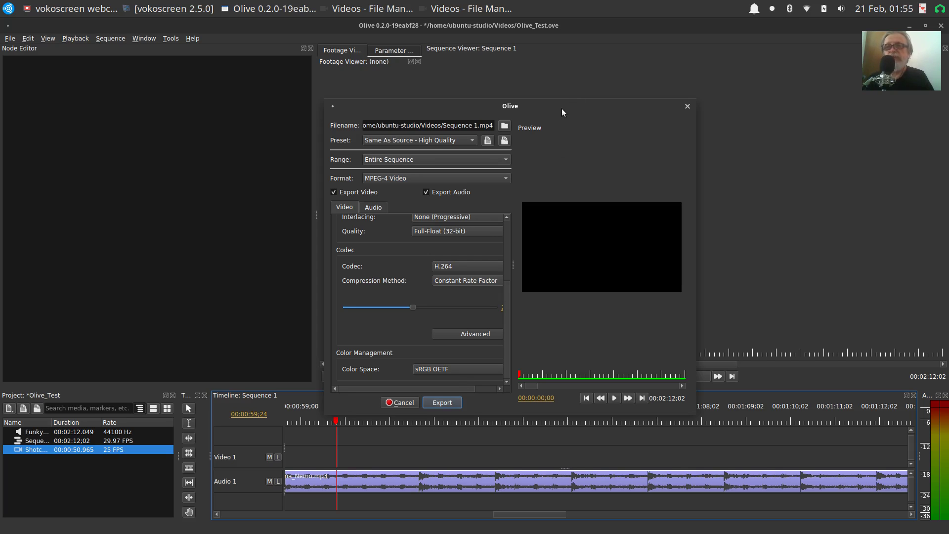
pyautogui.click(772, 8)
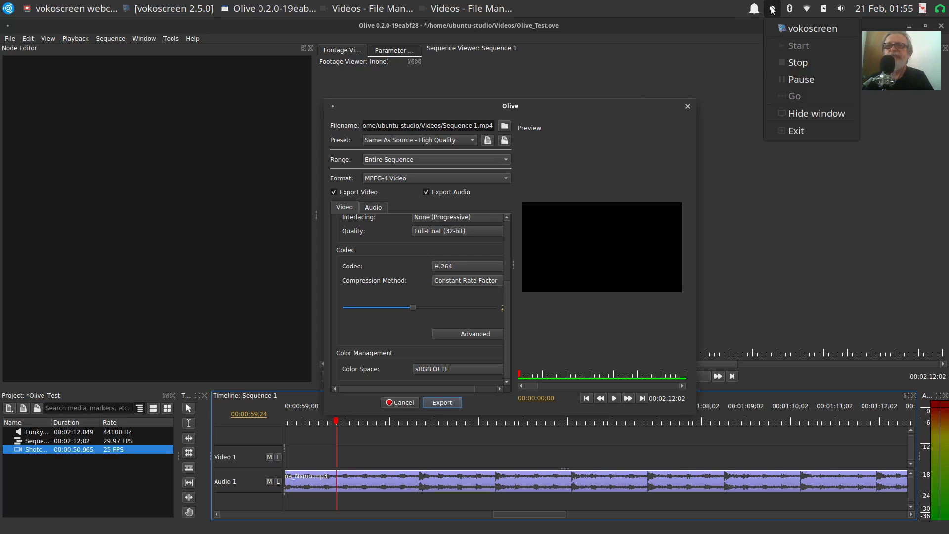